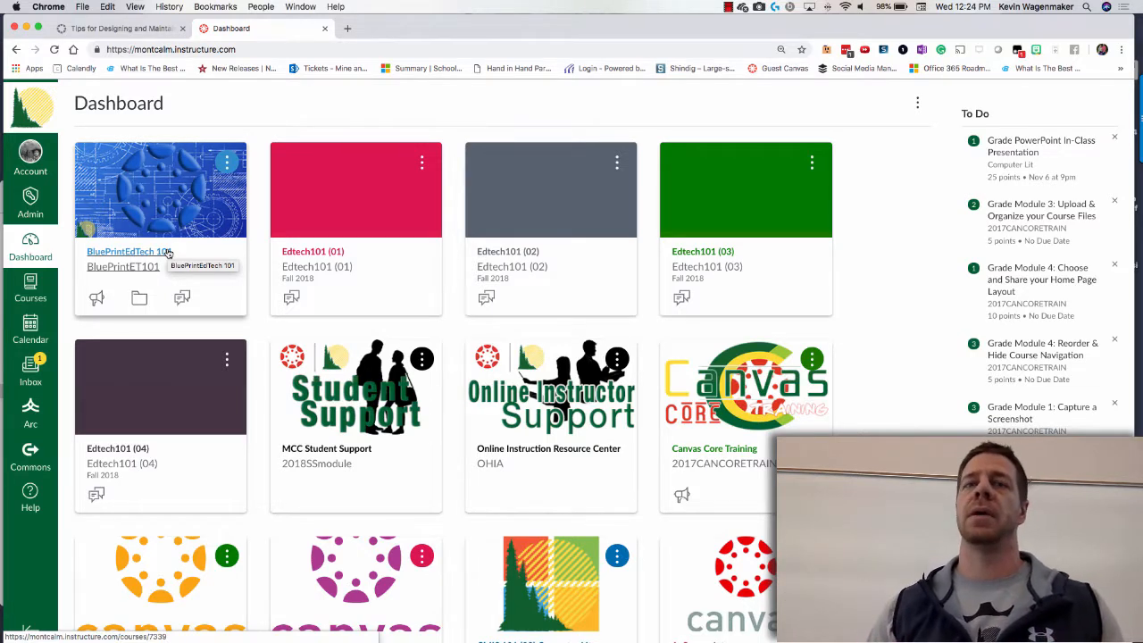
Step: Open the BluePrintEdTech 101 course's settings and highlight the Blueprint Course option in its details
left_click(167, 253)
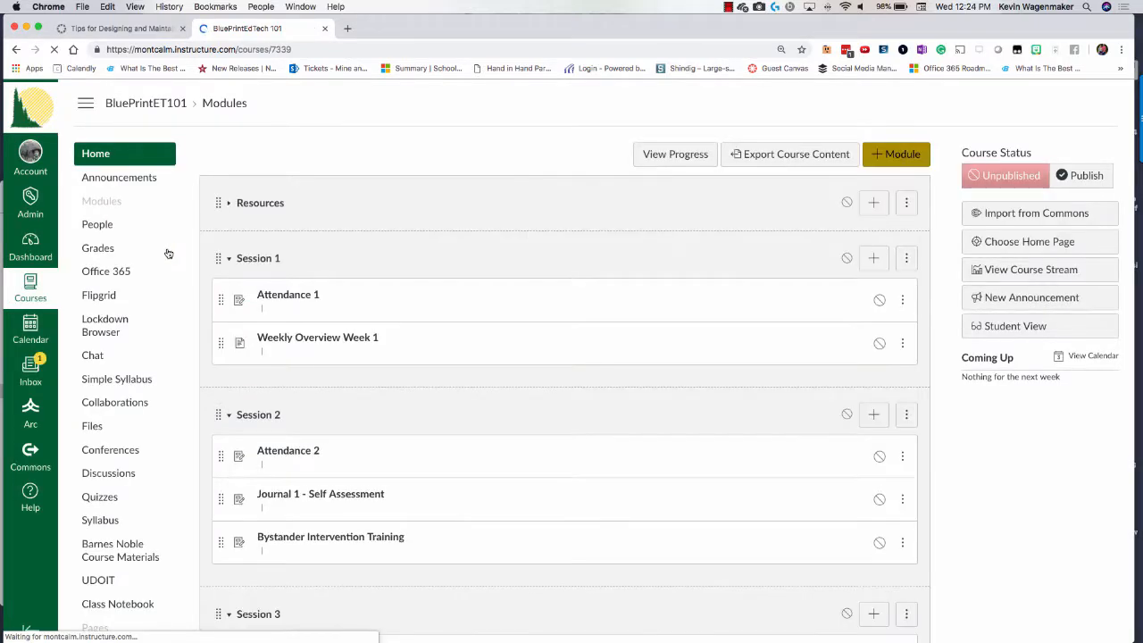
scroll(167, 253, "down", 3)
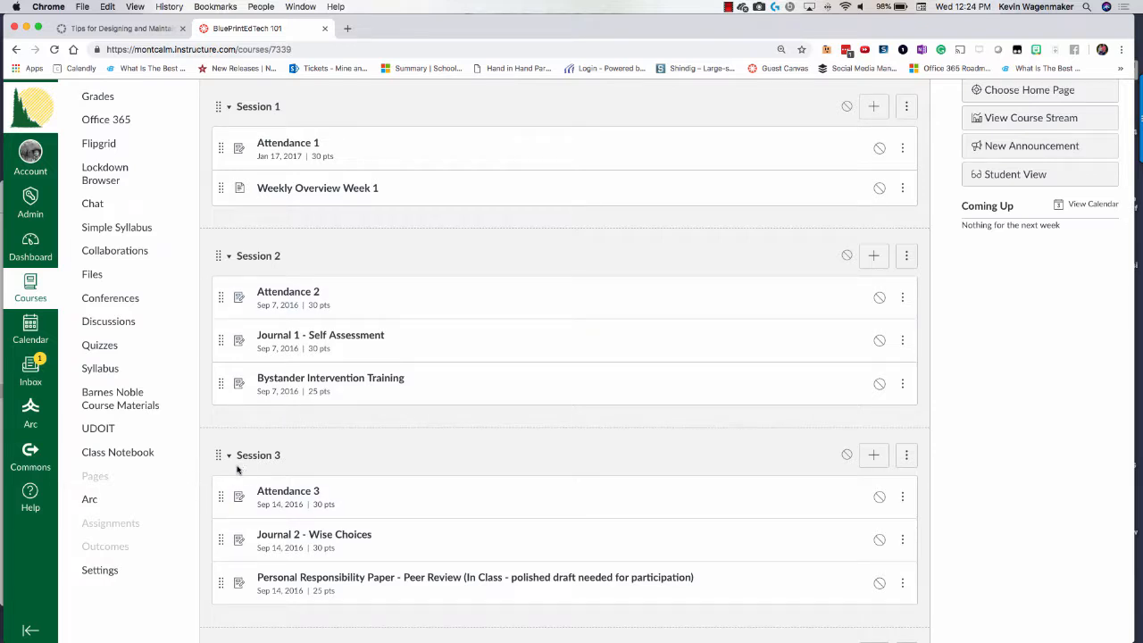
left_click(123, 572)
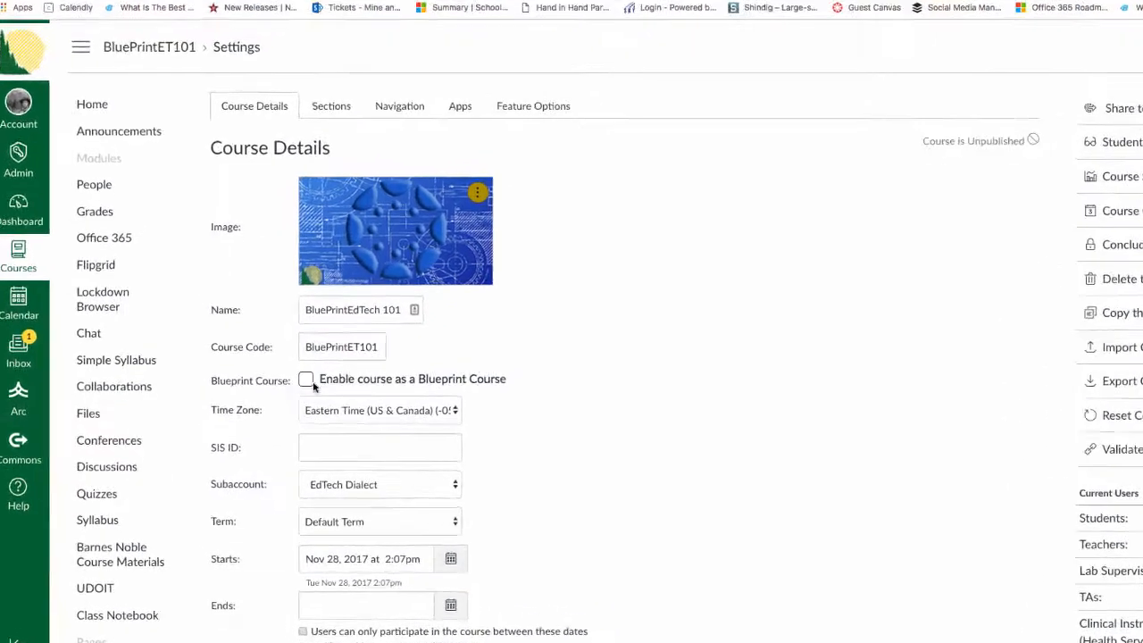
left_click_drag(661, 329, 318, 340)
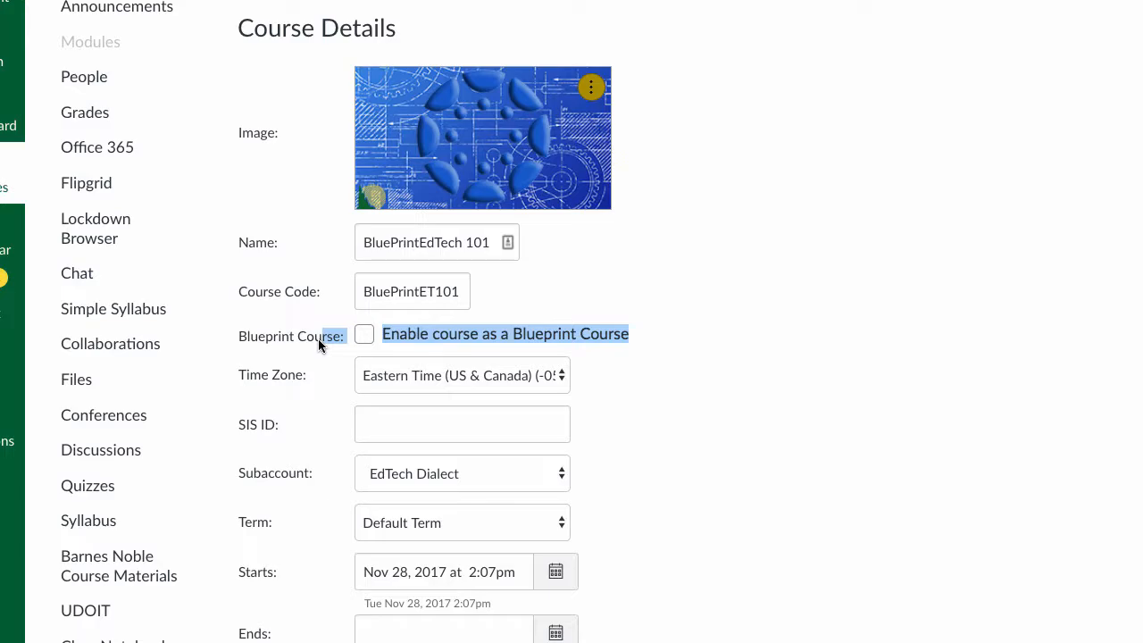
Step: Switch to Firefox and open the settings of the same BluePrintEdTech 101 course from the instructor's account
key("super+Tab")
key("super+Tab")
key("super+Tab")
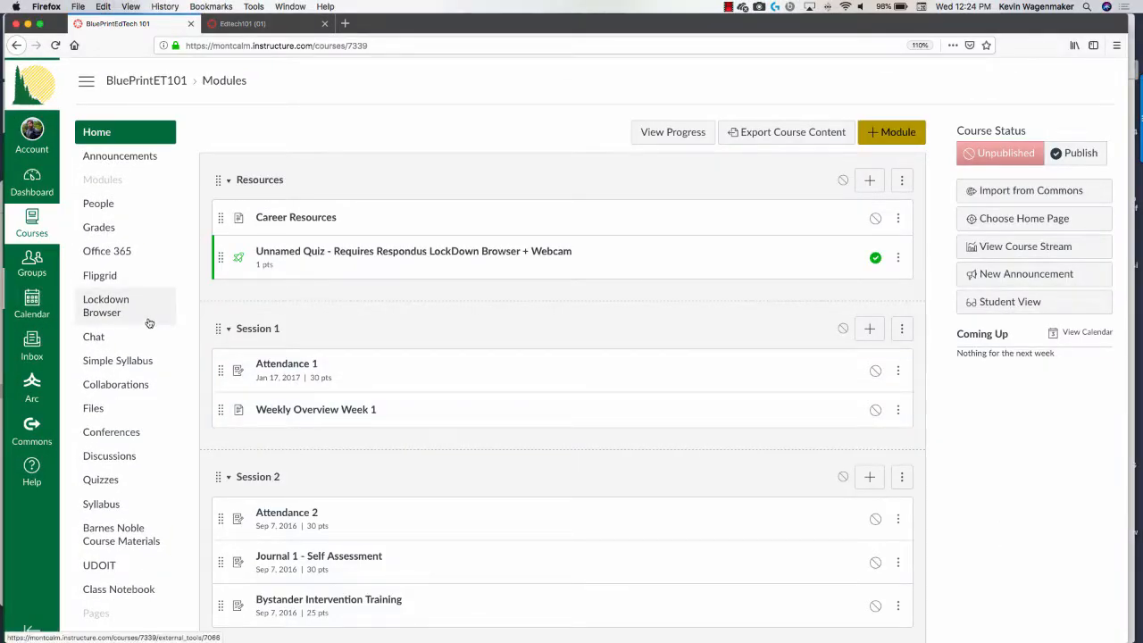
scroll(143, 549, "down", 3)
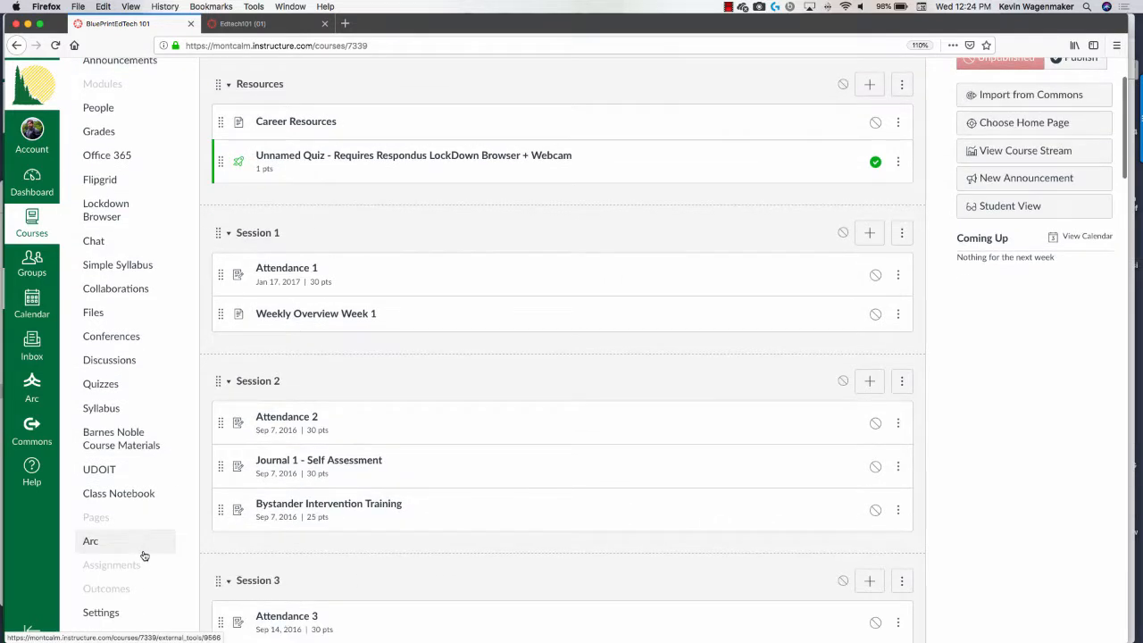
left_click(99, 618)
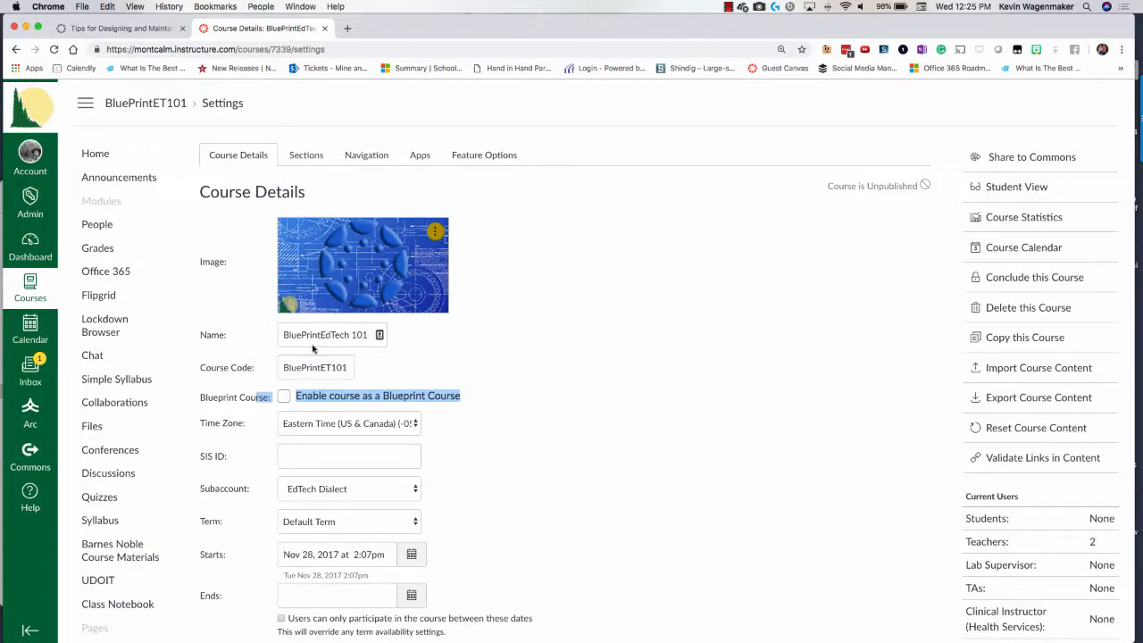
Step: Enable the course as a Blueprint Course and examine the Assignments lock options under Locked Objects by Type
left_click(286, 396)
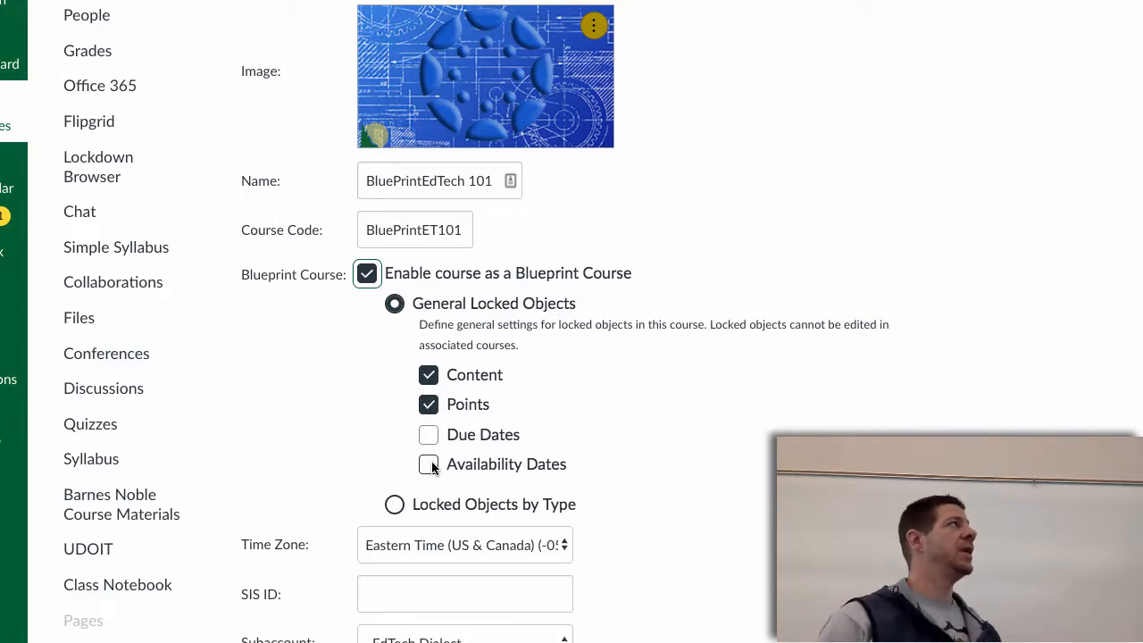
left_click(396, 506)
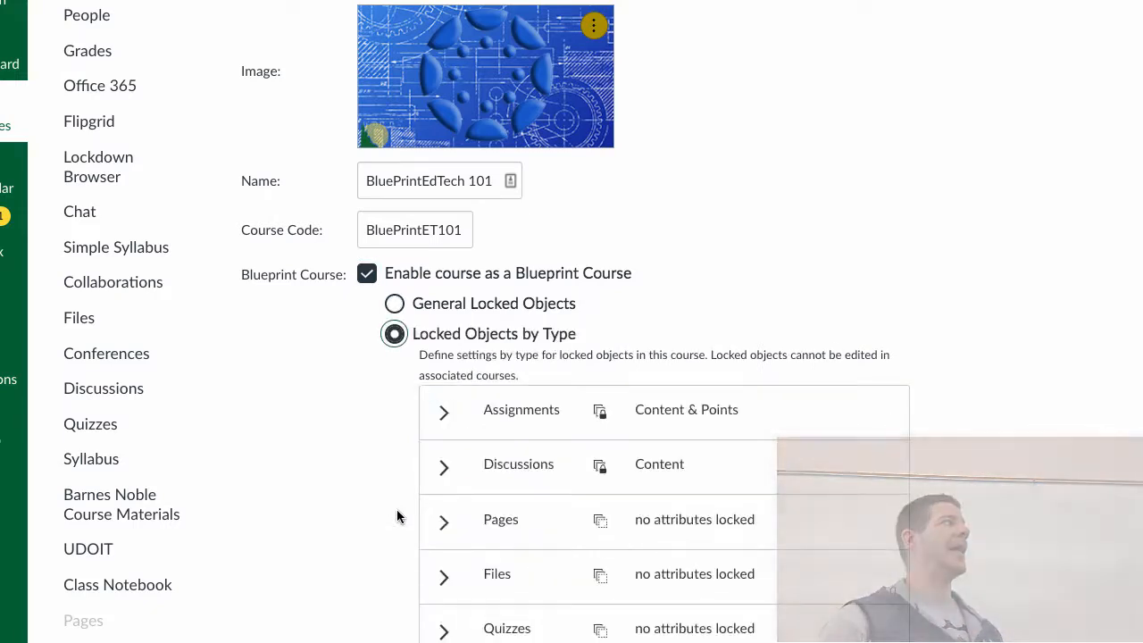
scroll(382, 507, "down", 3)
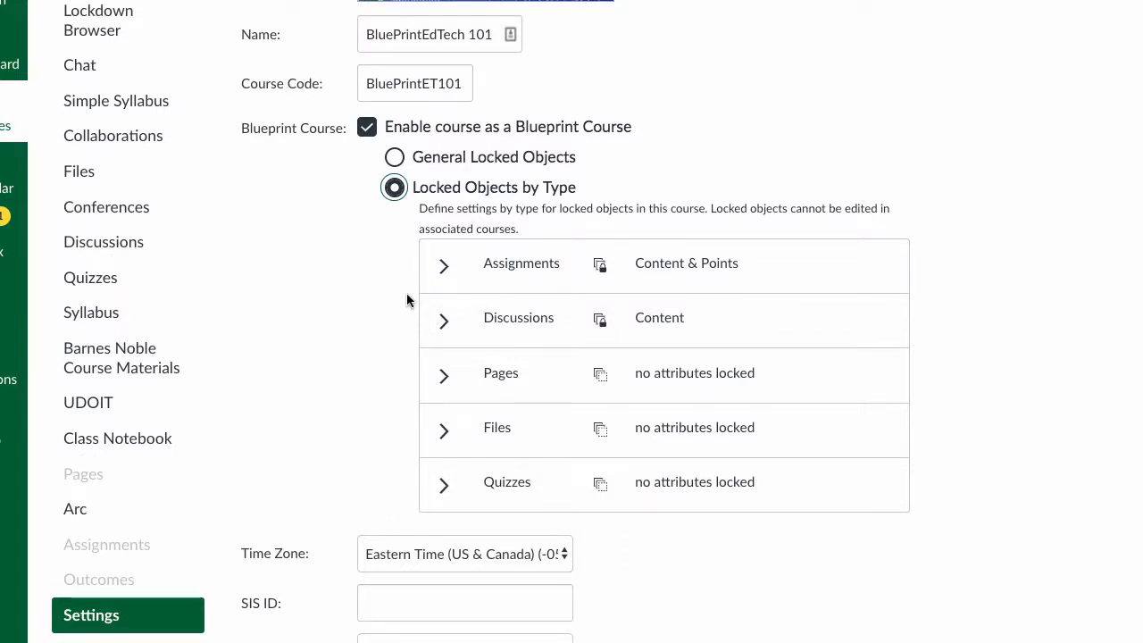
left_click(445, 267)
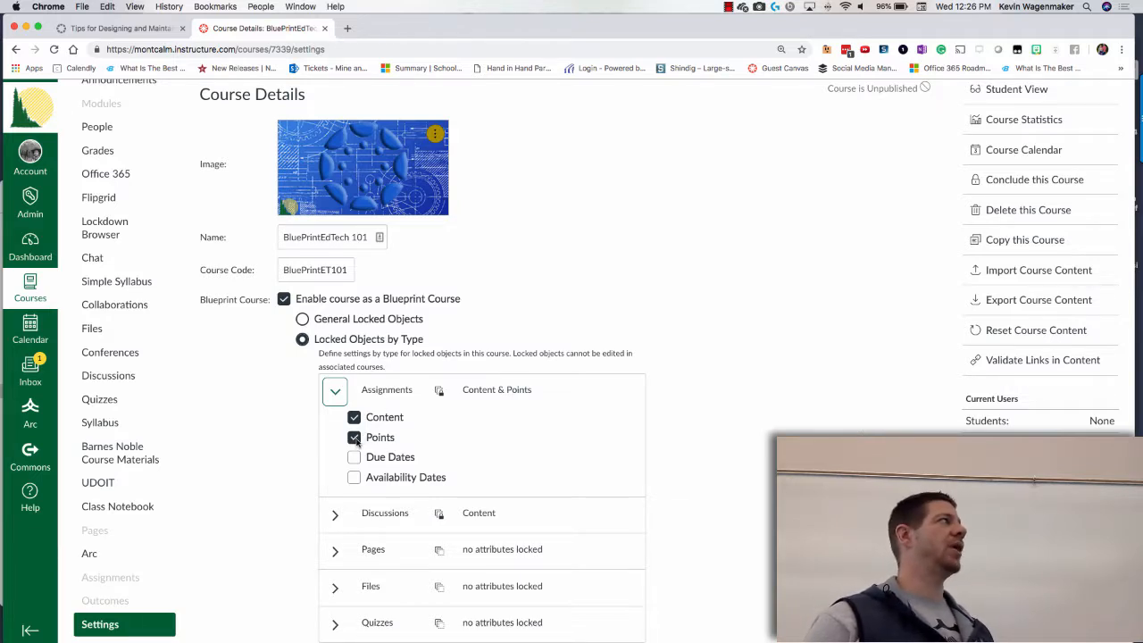
Step: Set the blueprint locking to General Locked Objects with Content and Points locked, and save the course details
left_click(303, 319)
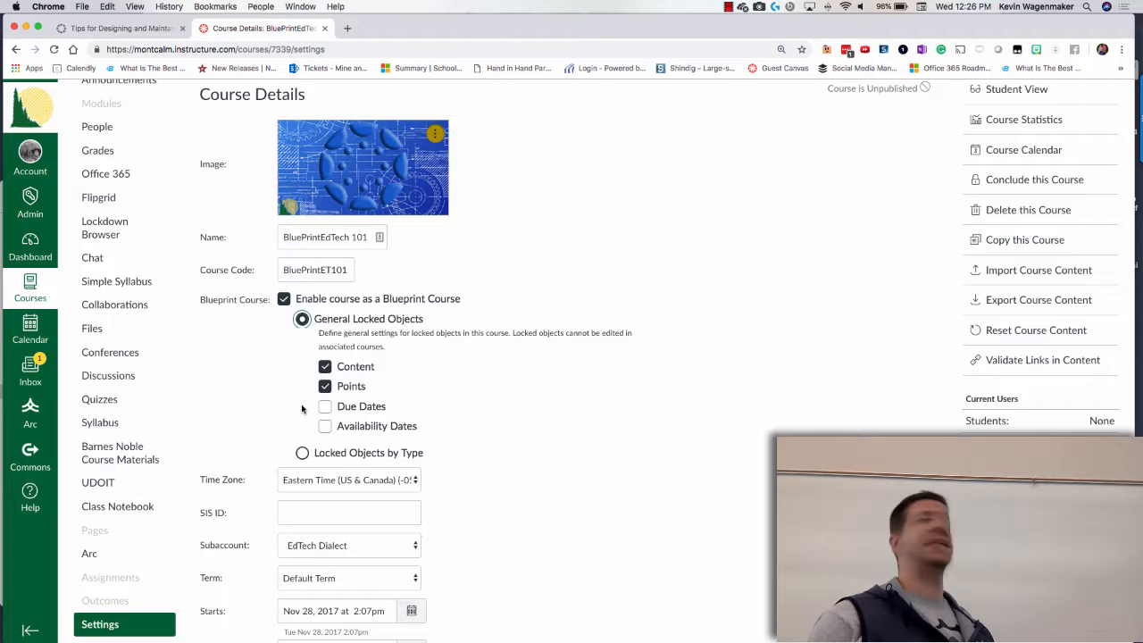
scroll(301, 409, "down", 15)
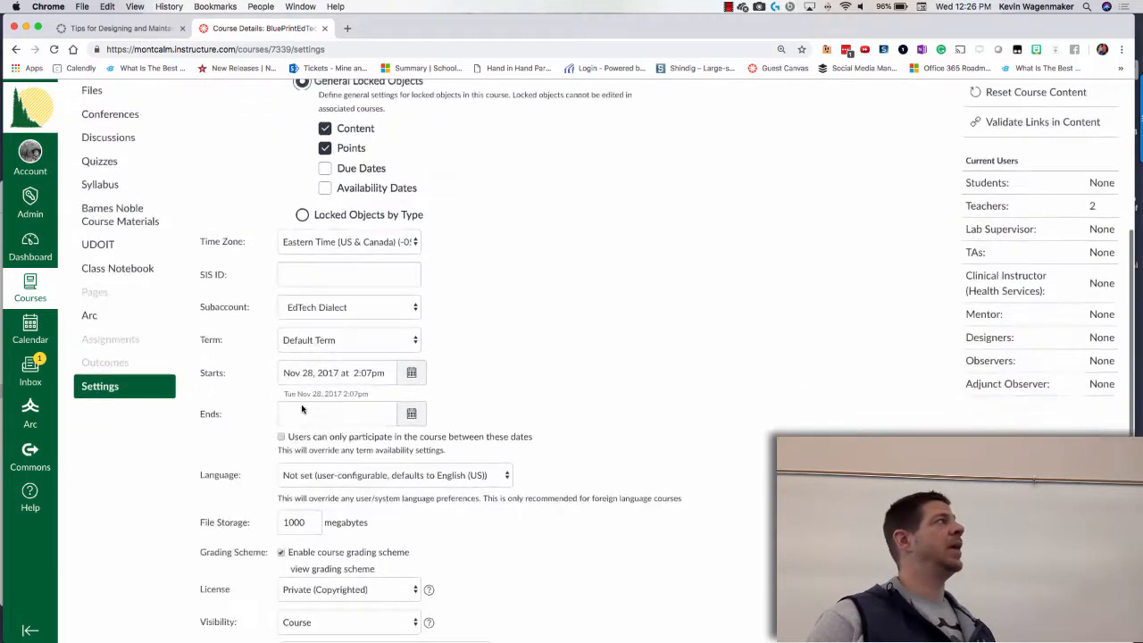
left_click(614, 581)
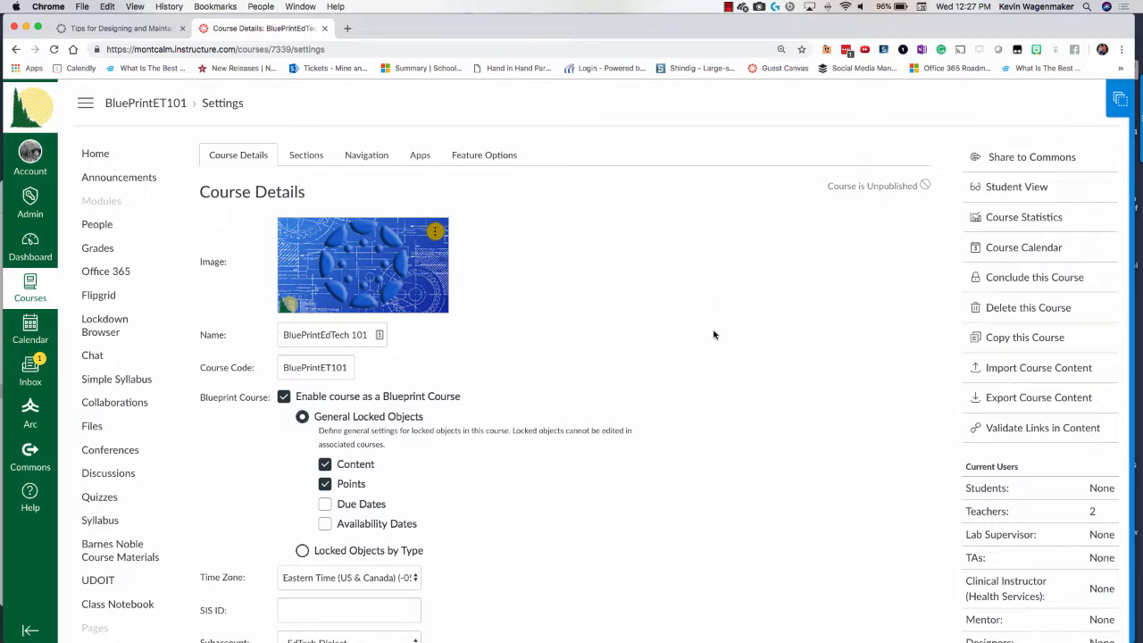
Step: Switch to Firefox and view the Blueprint options available to the instructor in the course settings
key("super+Tab")
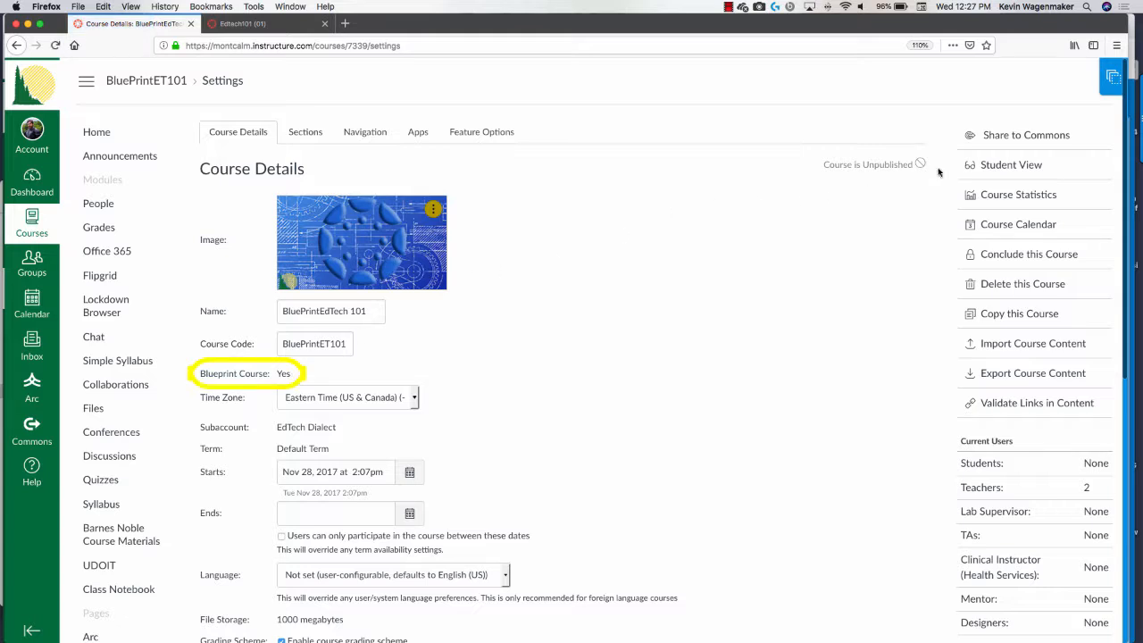
left_click(1113, 84)
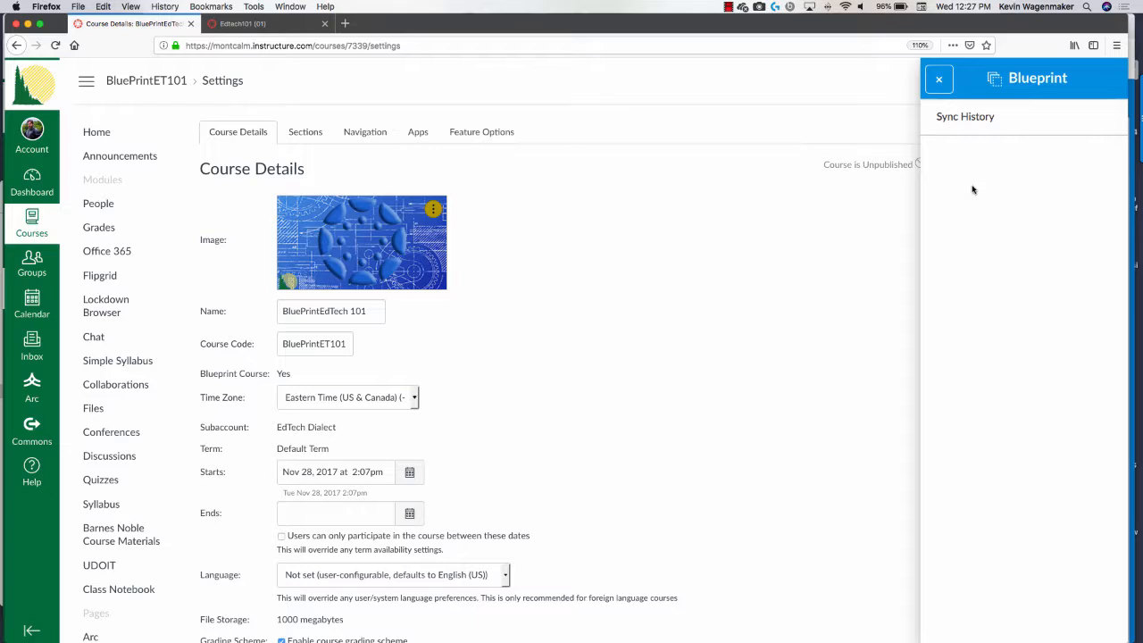
Step: Return to Chrome, open the blueprint's course associations, and search for "edtech" courses in the Fall 2018 term
key("super+Tab")
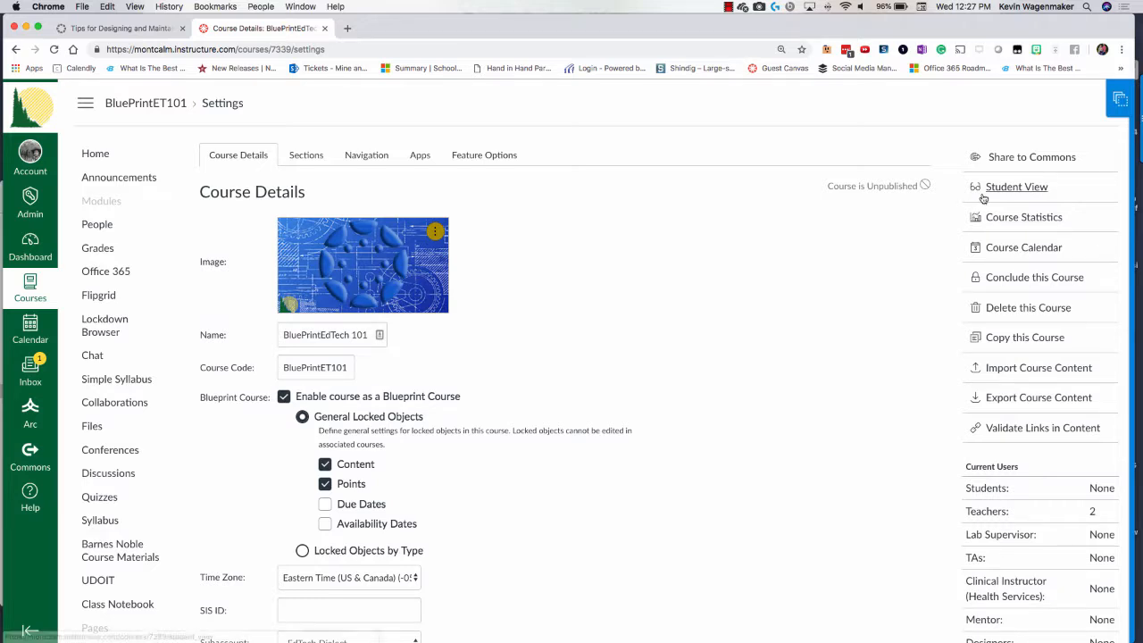
left_click(1119, 102)
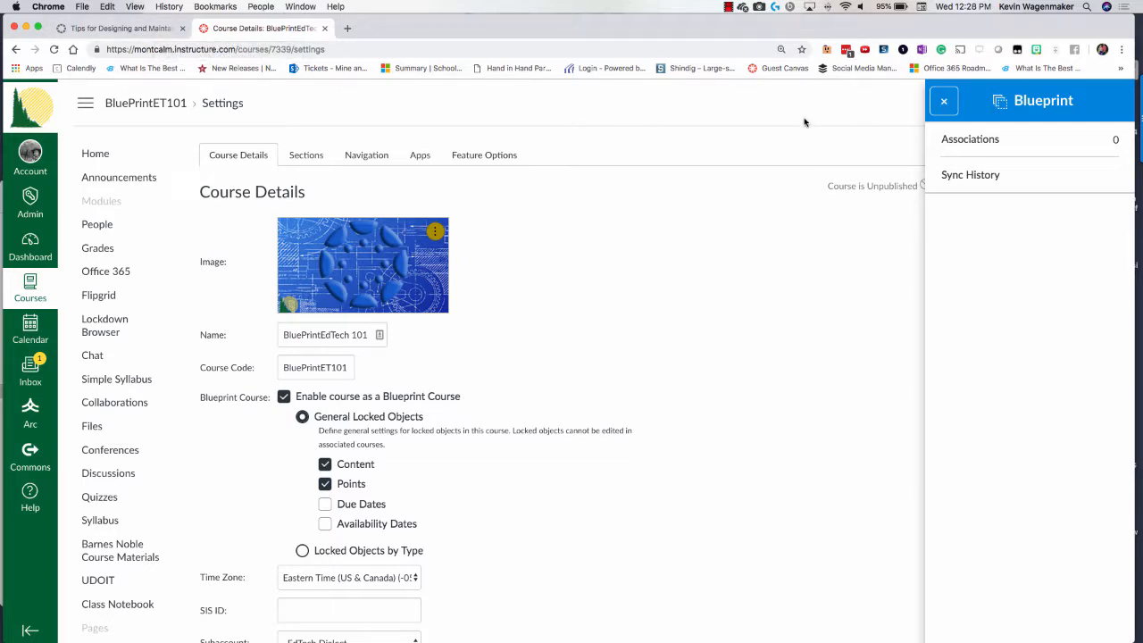
left_click(983, 139)
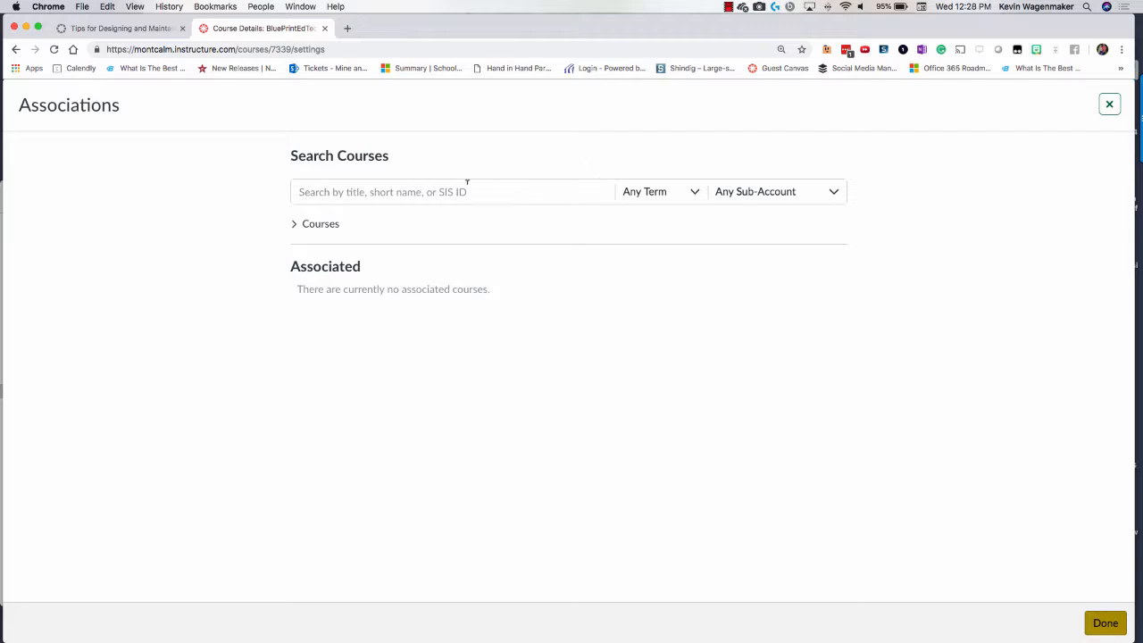
left_click(441, 186)
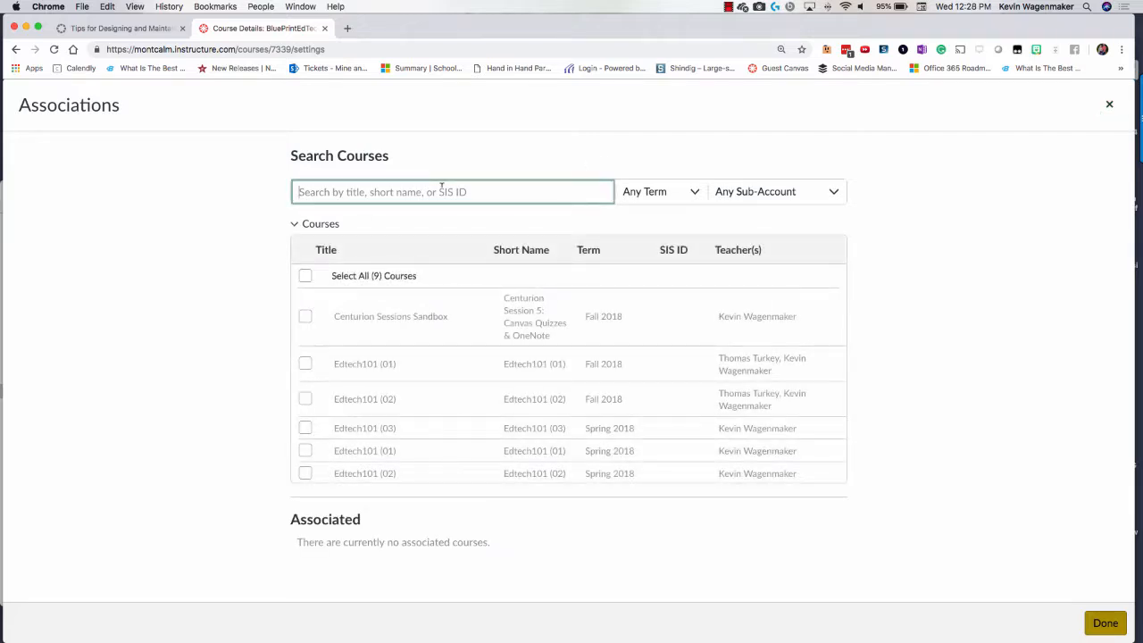
type("edtech")
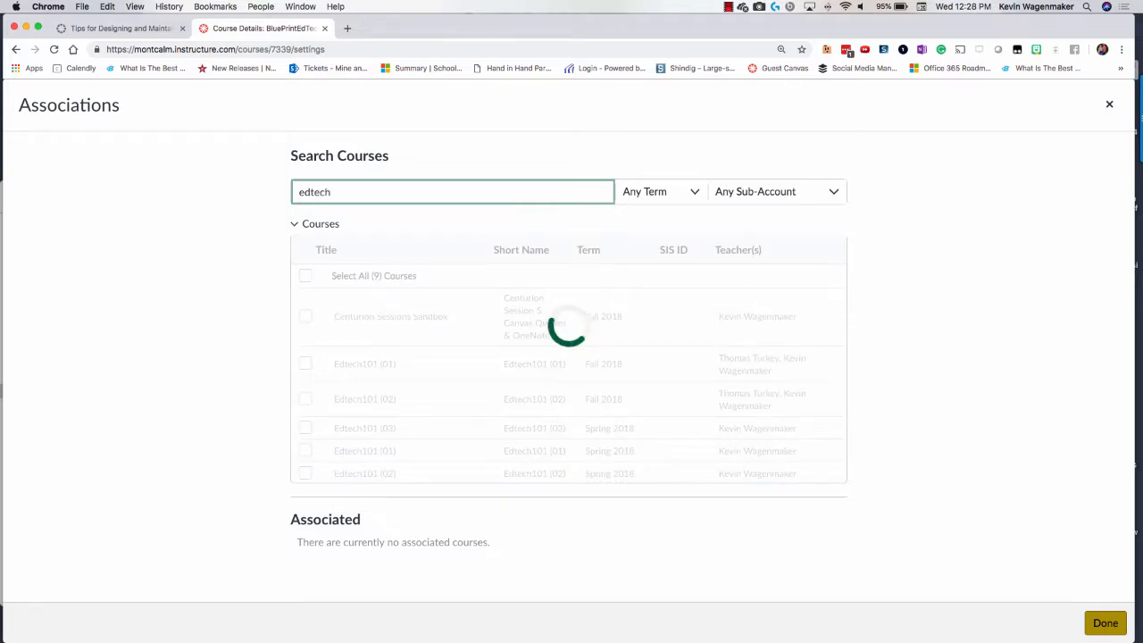
left_click(665, 193)
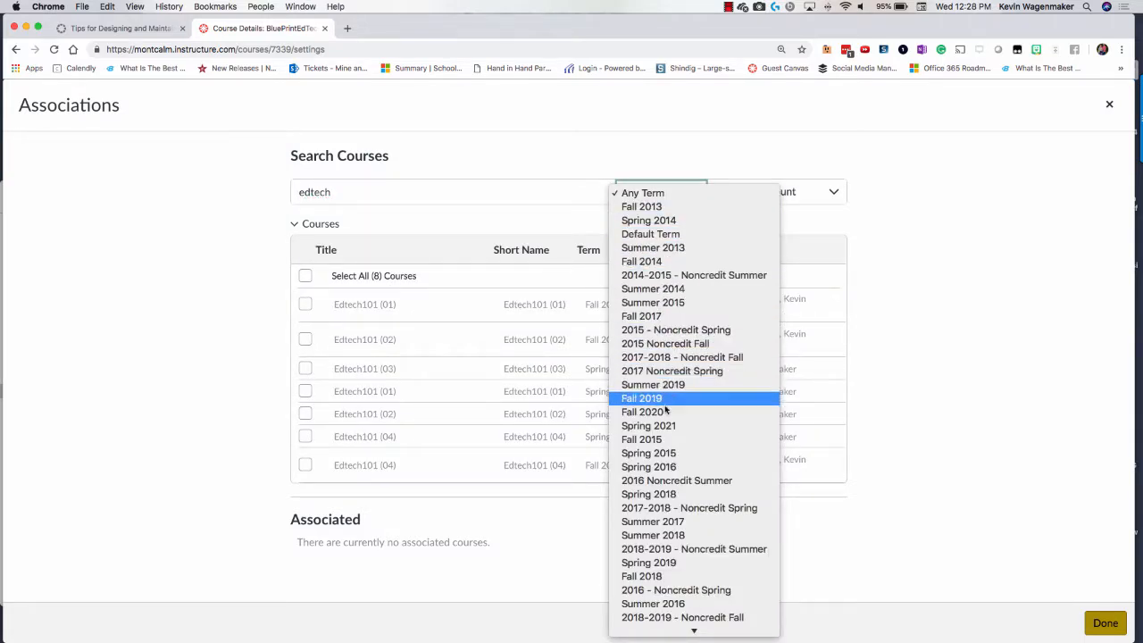
left_click(660, 579)
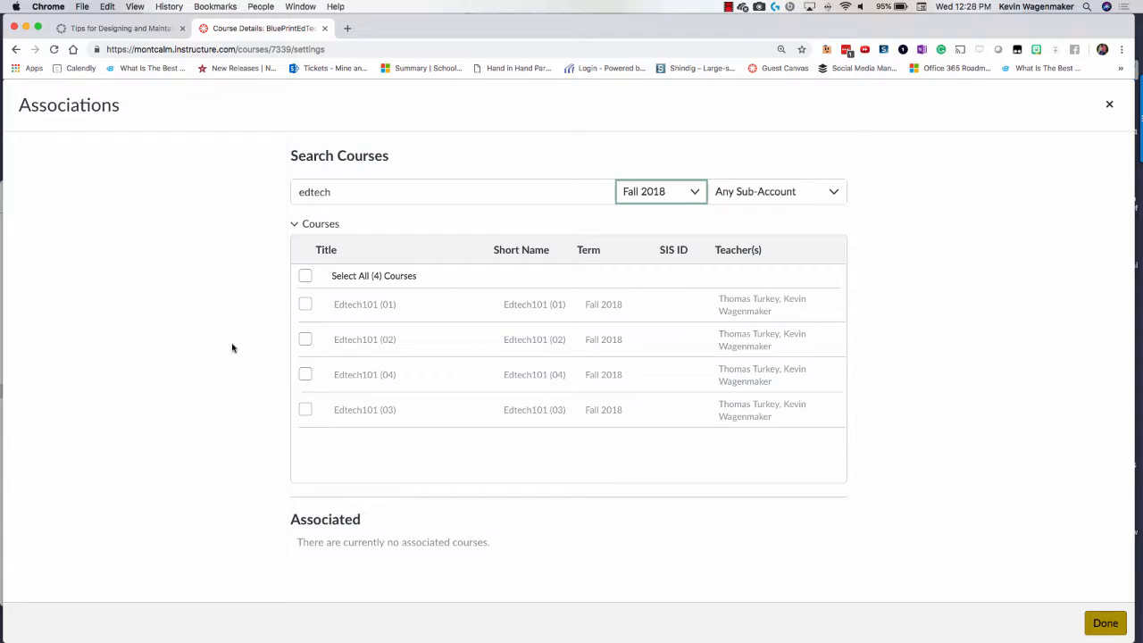
Step: Switch to Firefox and open Edtech101 (02) and Edtech101 (03) from the dashboard in separate browser tabs
key("super+Tab")
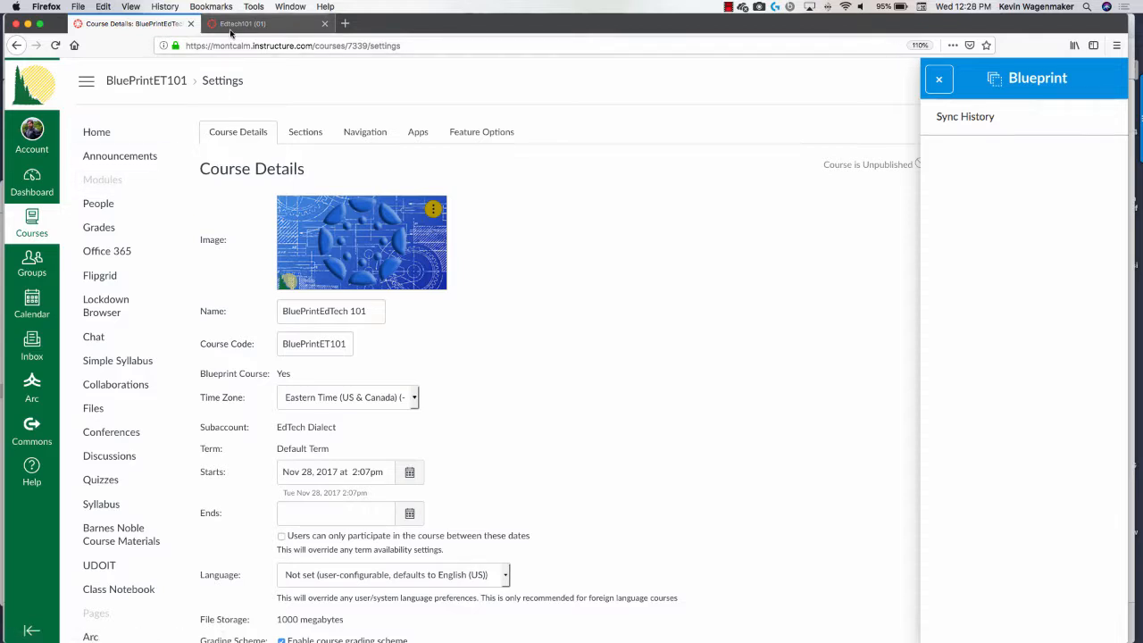
left_click(32, 186)
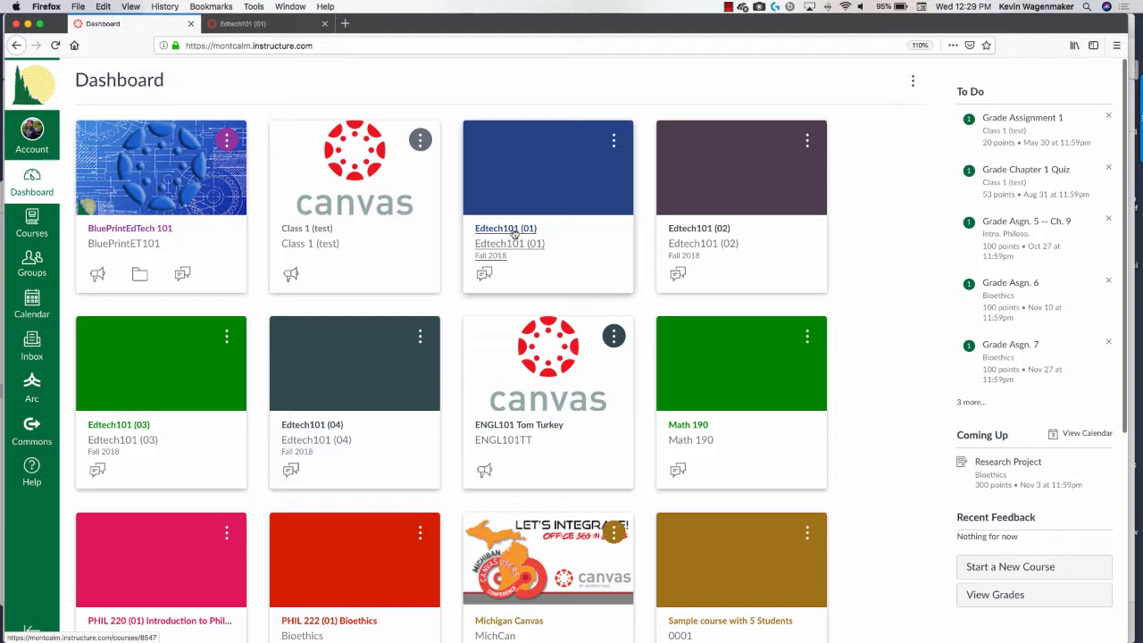
right_click(698, 230)
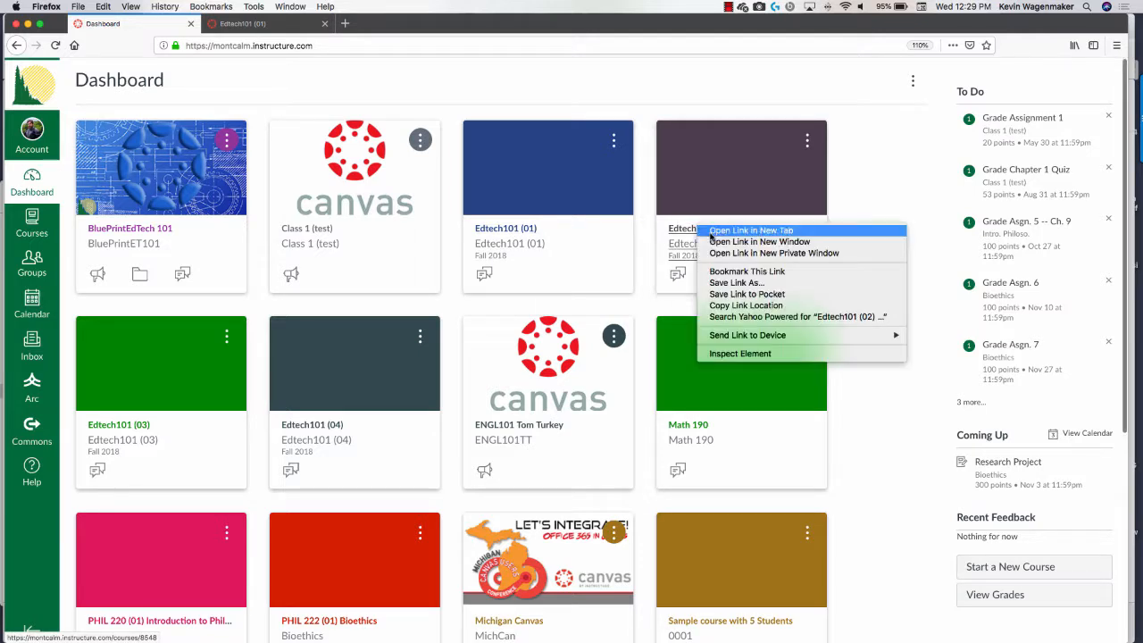
left_click(711, 237)
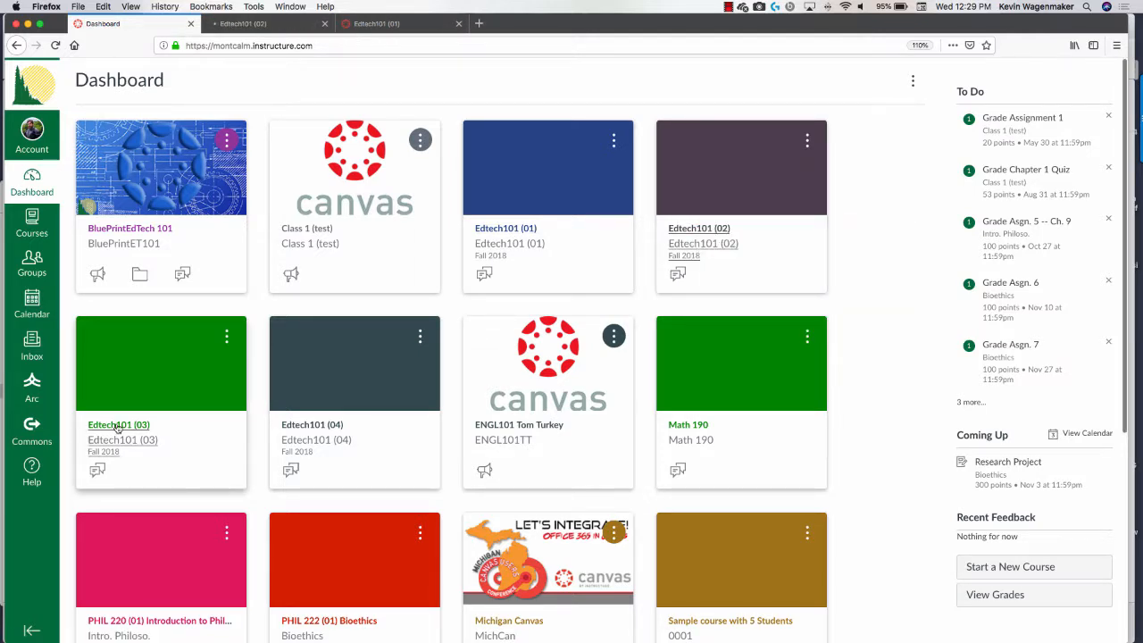
right_click(117, 428)
left_click(159, 430)
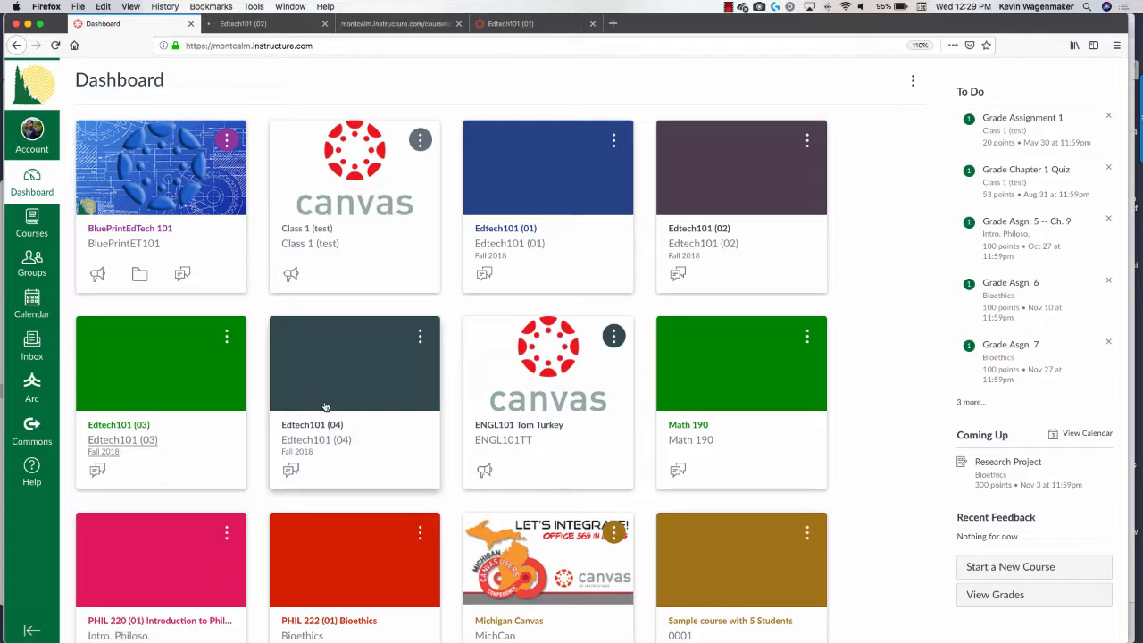
Step: Check the module pages of Edtech101 (02), Edtech101 (03) and Edtech101 (01) for existing content
left_click(261, 25)
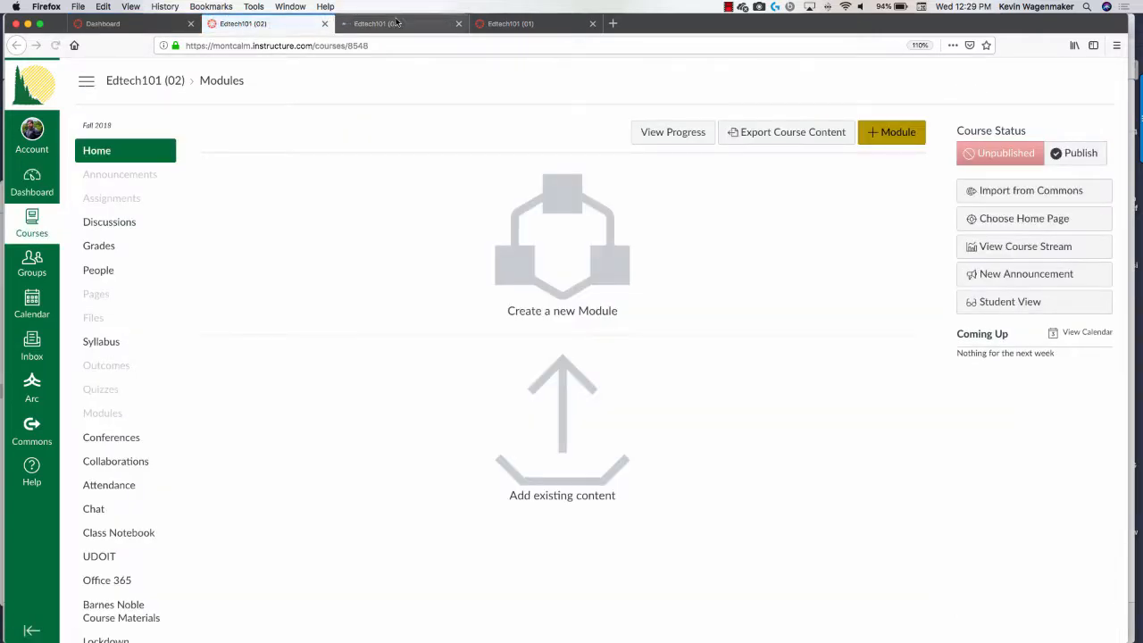
left_click(385, 25)
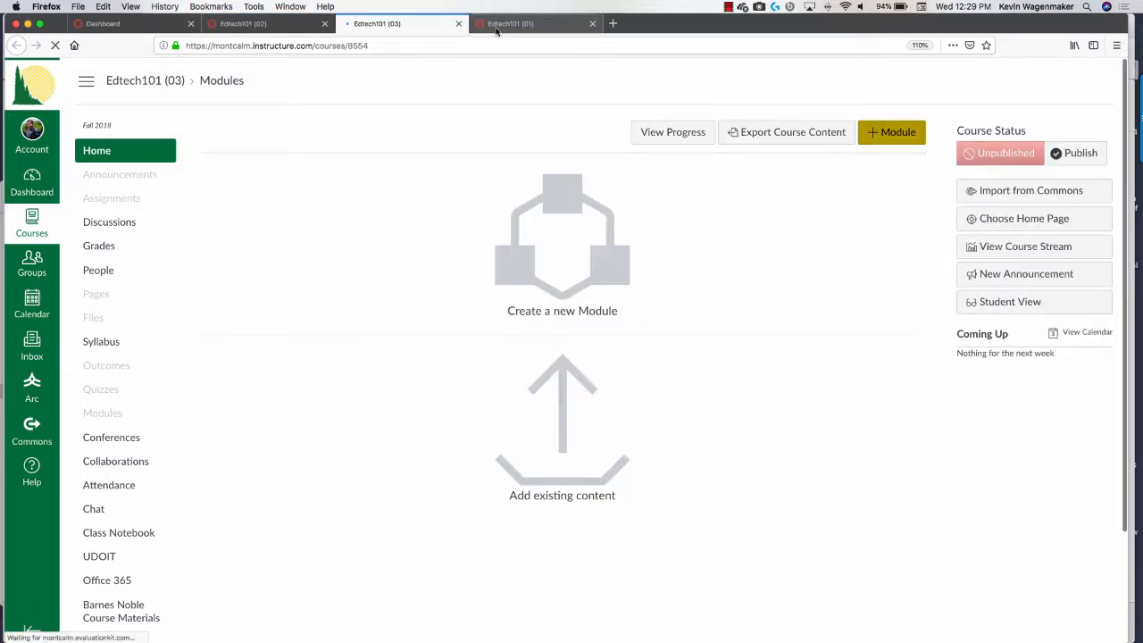
left_click(510, 24)
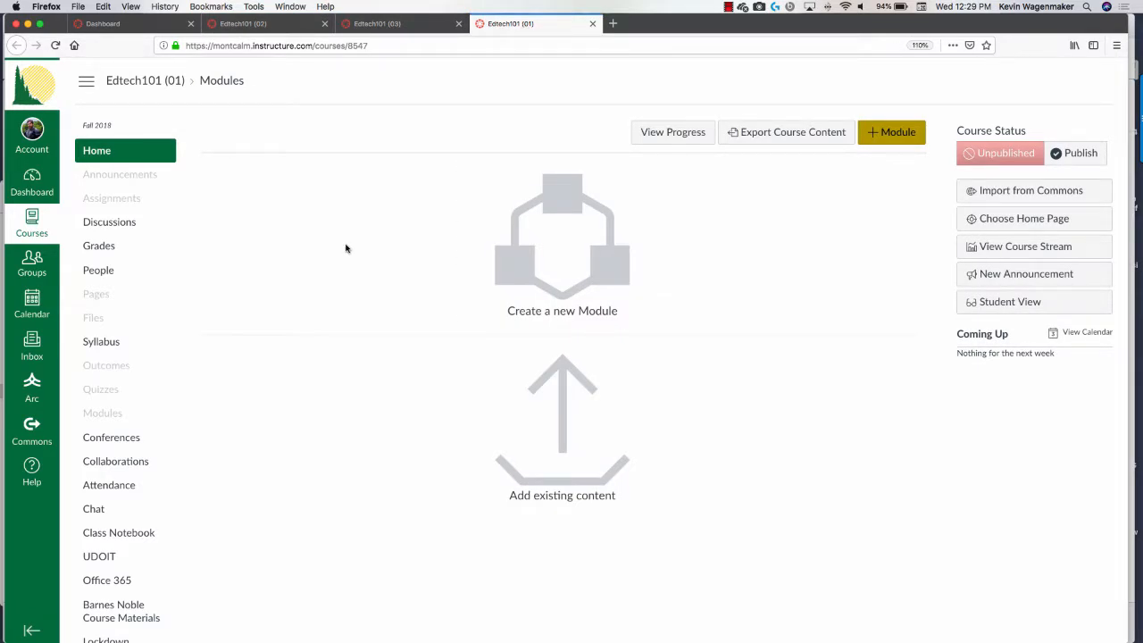
Step: Return to Chrome, associate Edtech101 sections 01, 02, 04 and 03 with the blueprint course, and save the associations
key("super+Tab")
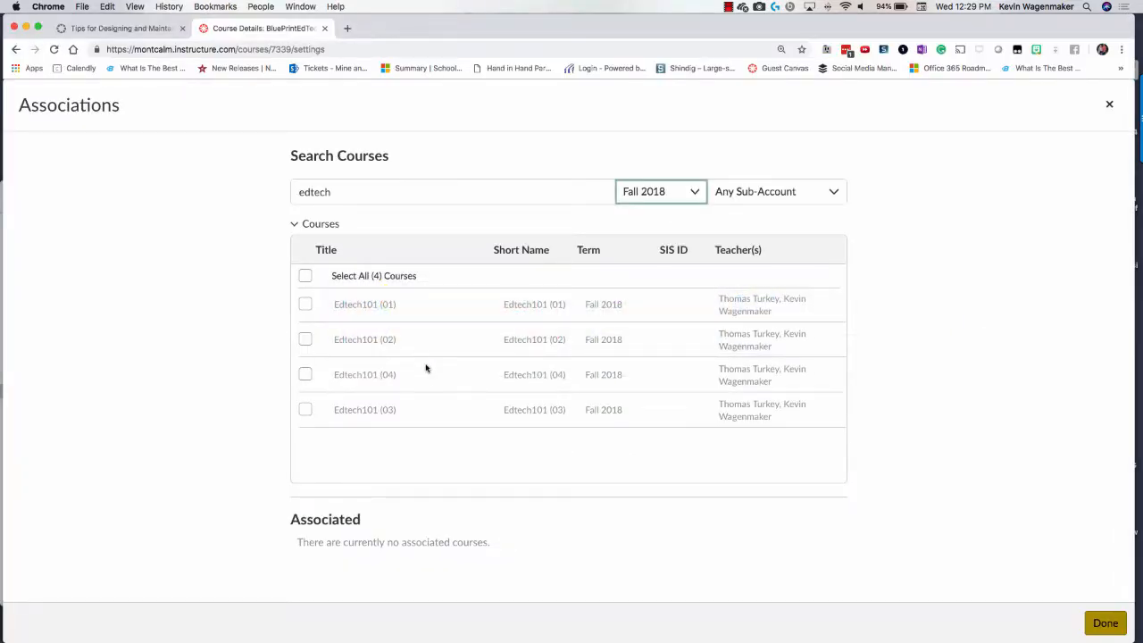
left_click(305, 304)
left_click(305, 339)
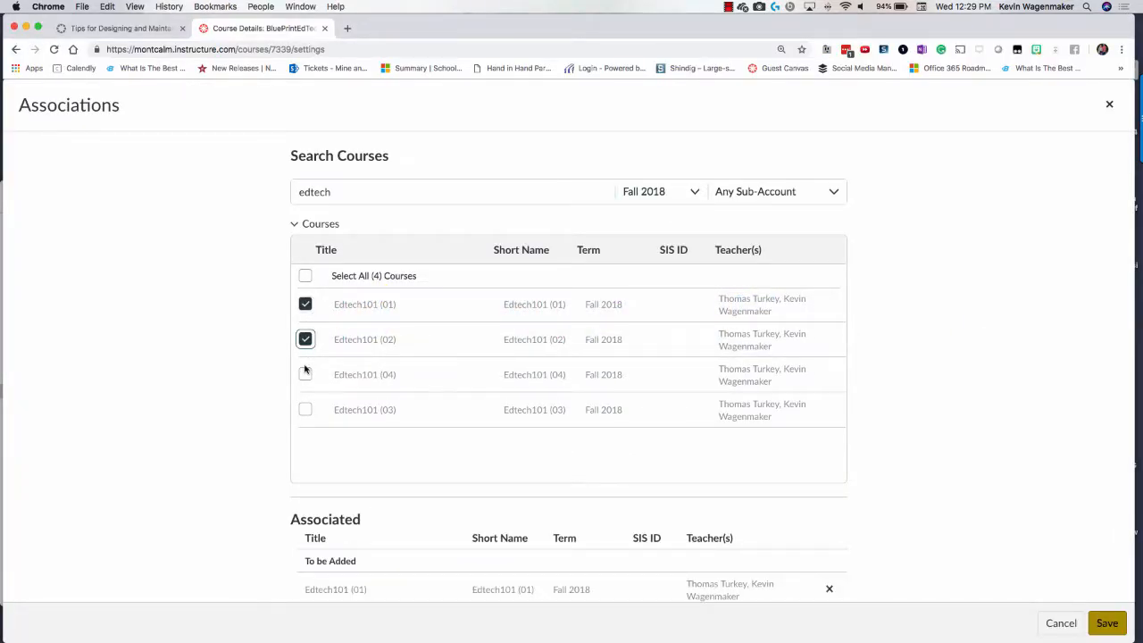
left_click(305, 373)
left_click(306, 408)
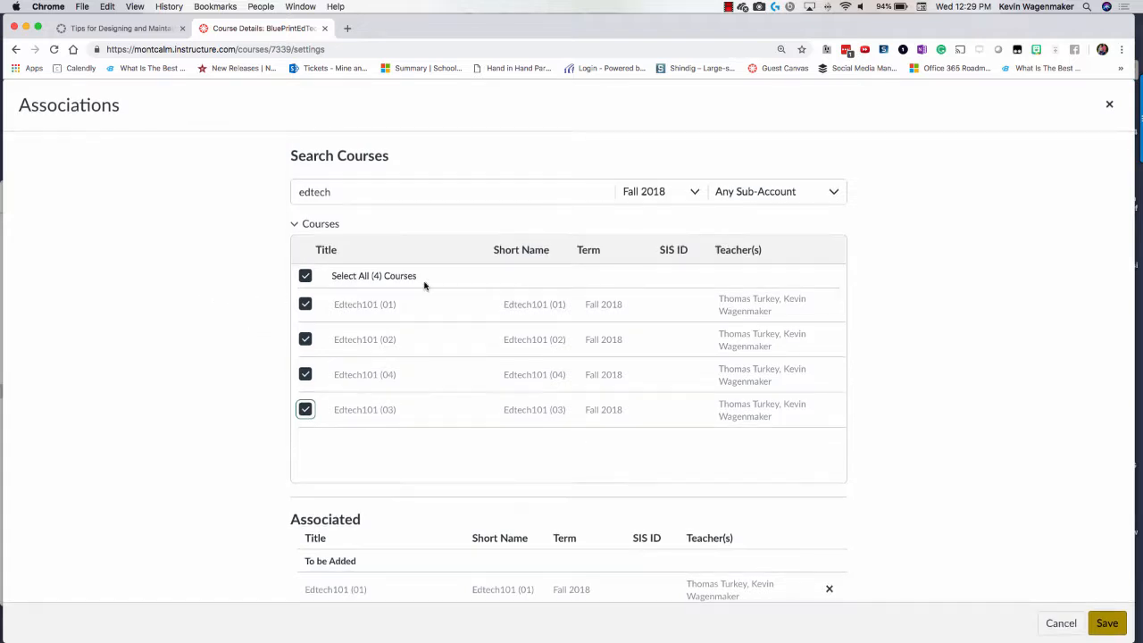
left_click(1103, 623)
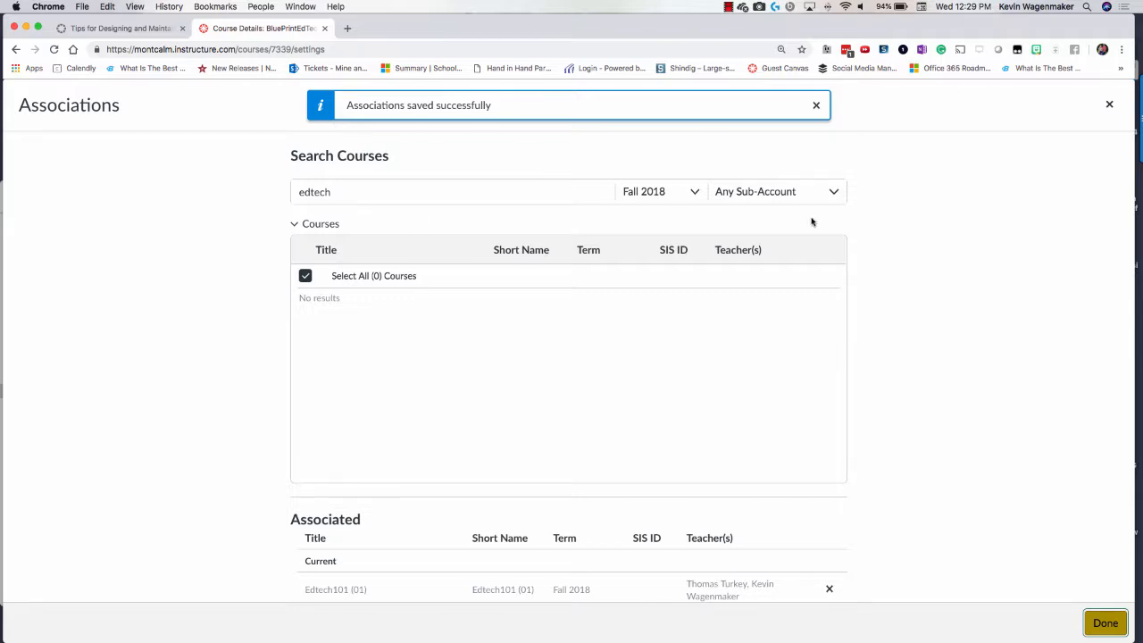
Step: Close the blueprint associations and open the BluePrintEdTech 101 home page to review its session modules
left_click(1109, 107)
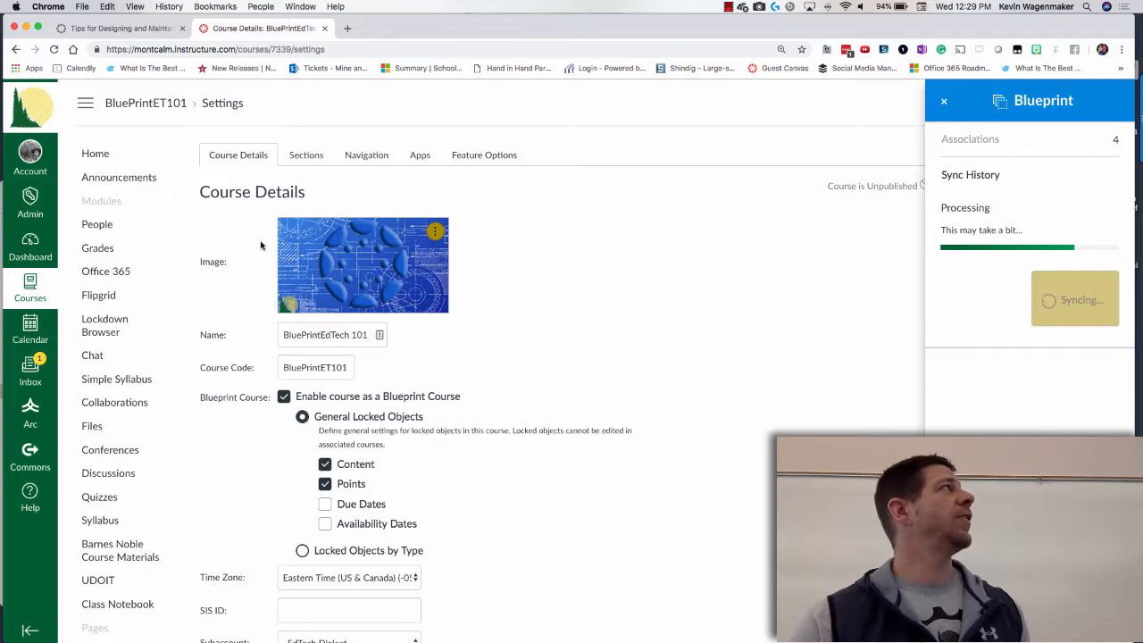
left_click(94, 157)
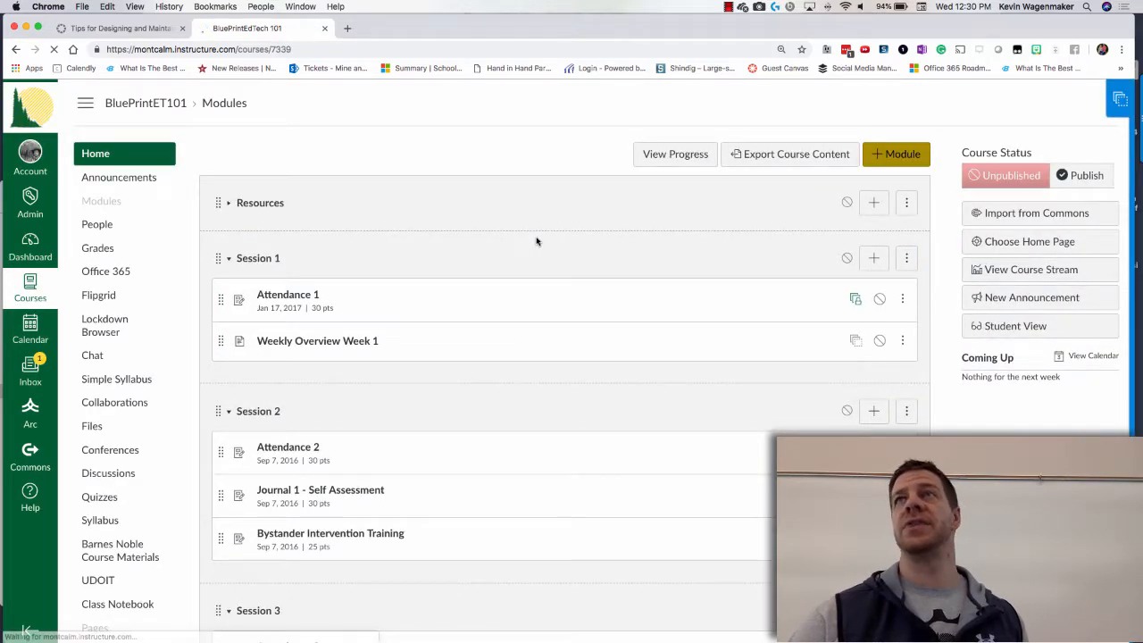
scroll(536, 241, "down", 2)
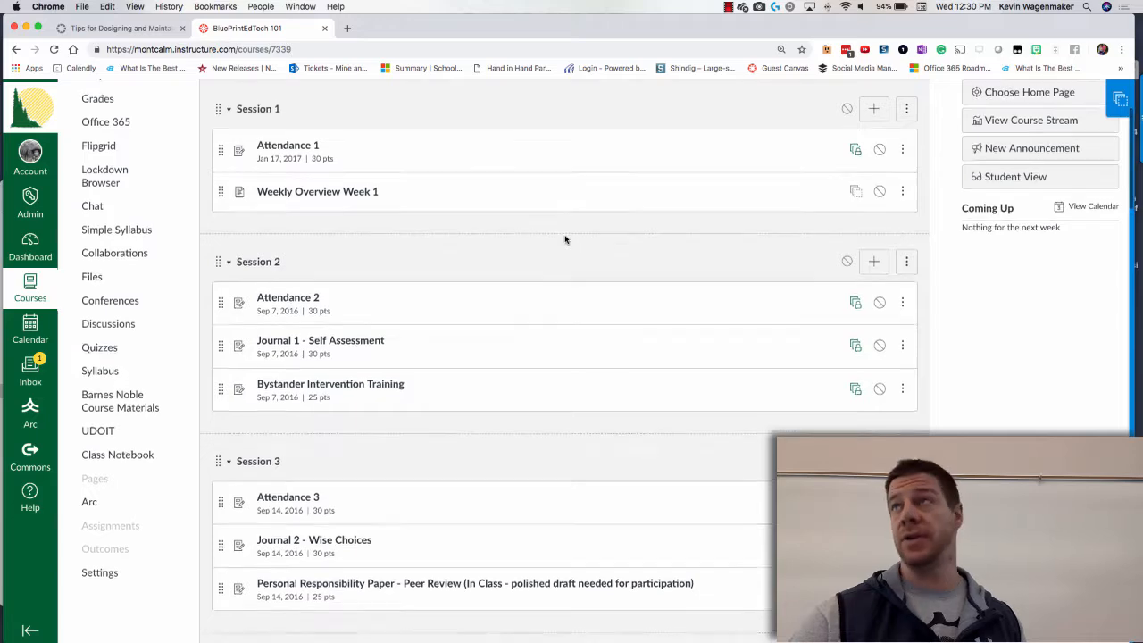
scroll(564, 239, "up", 2)
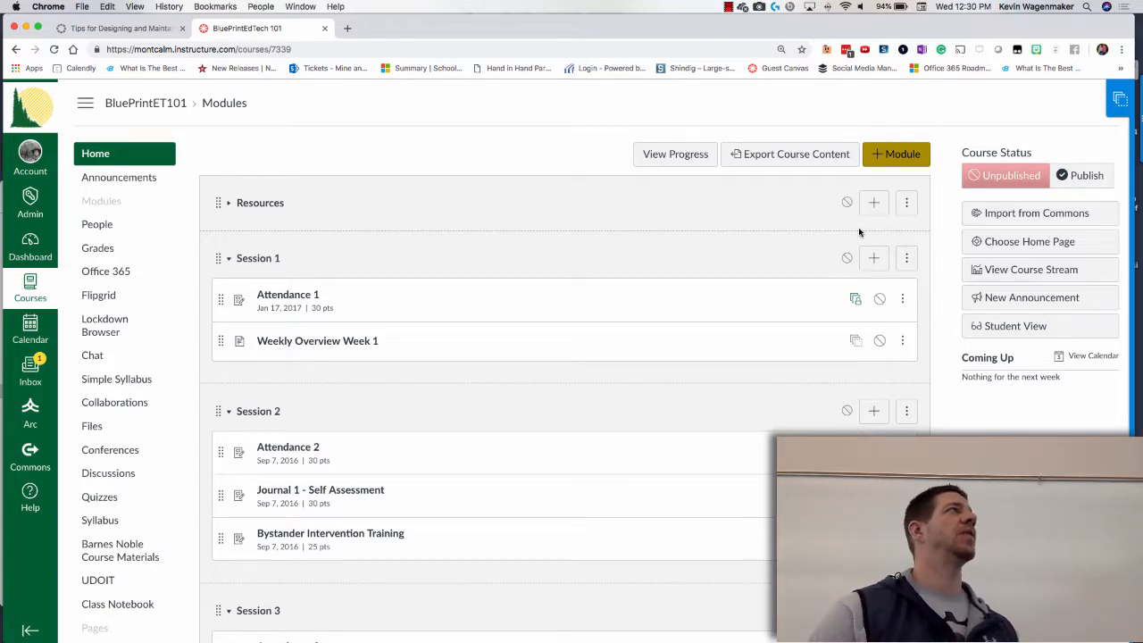
Step: Unlock the Attendance 1 assignment in Session 1 of the blueprint course
left_click(855, 310)
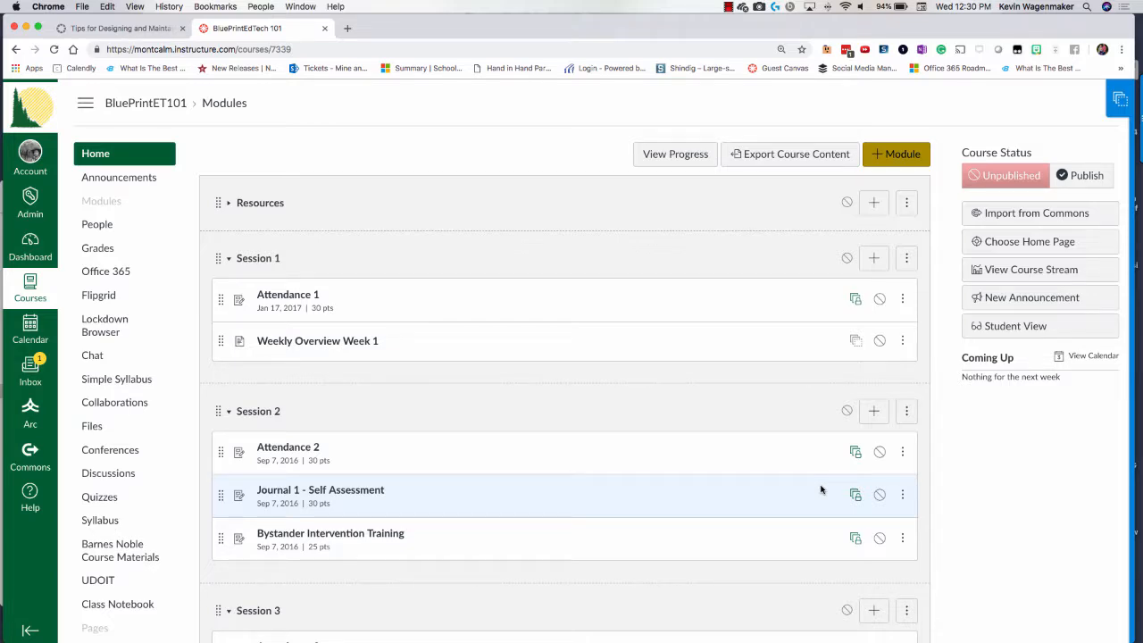
scroll(850, 468, "down", 5)
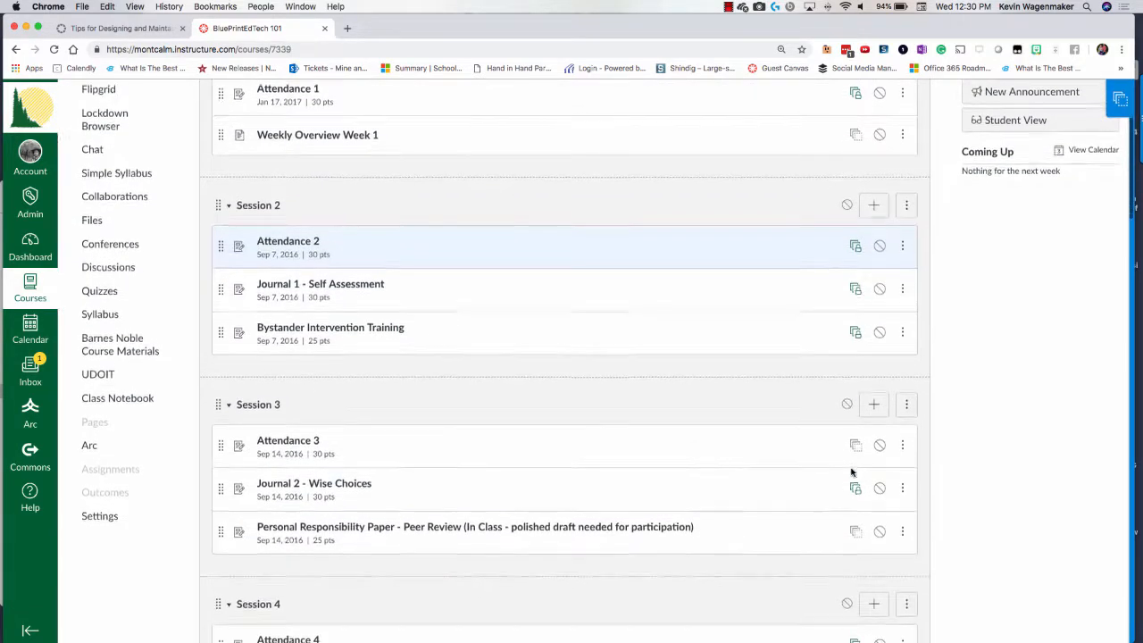
scroll(853, 473, "up", 5)
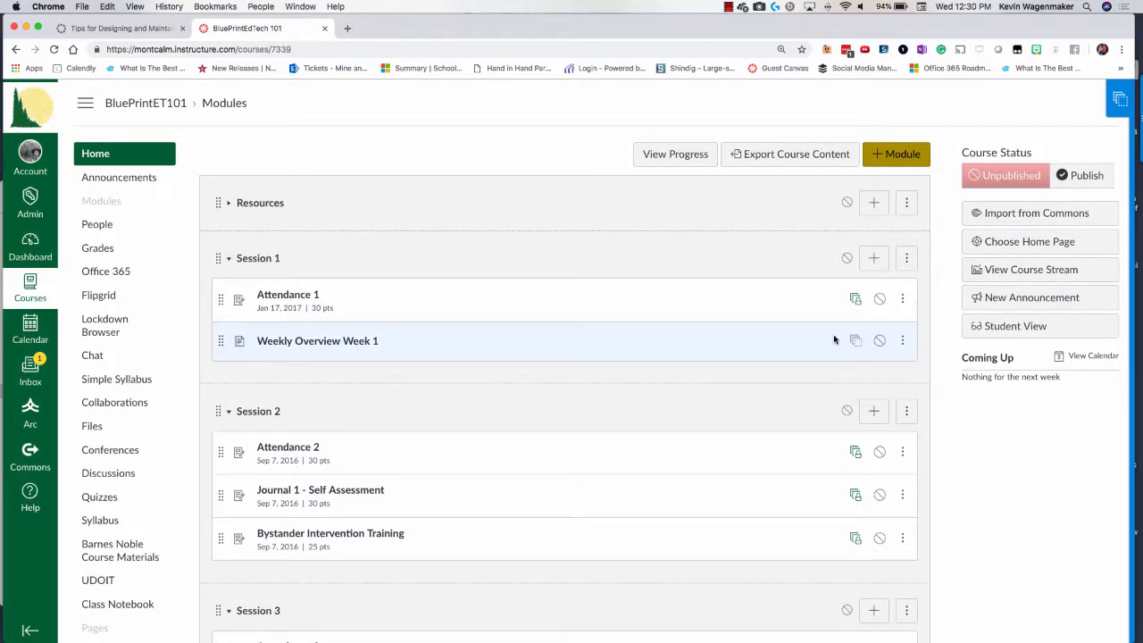
left_click(855, 299)
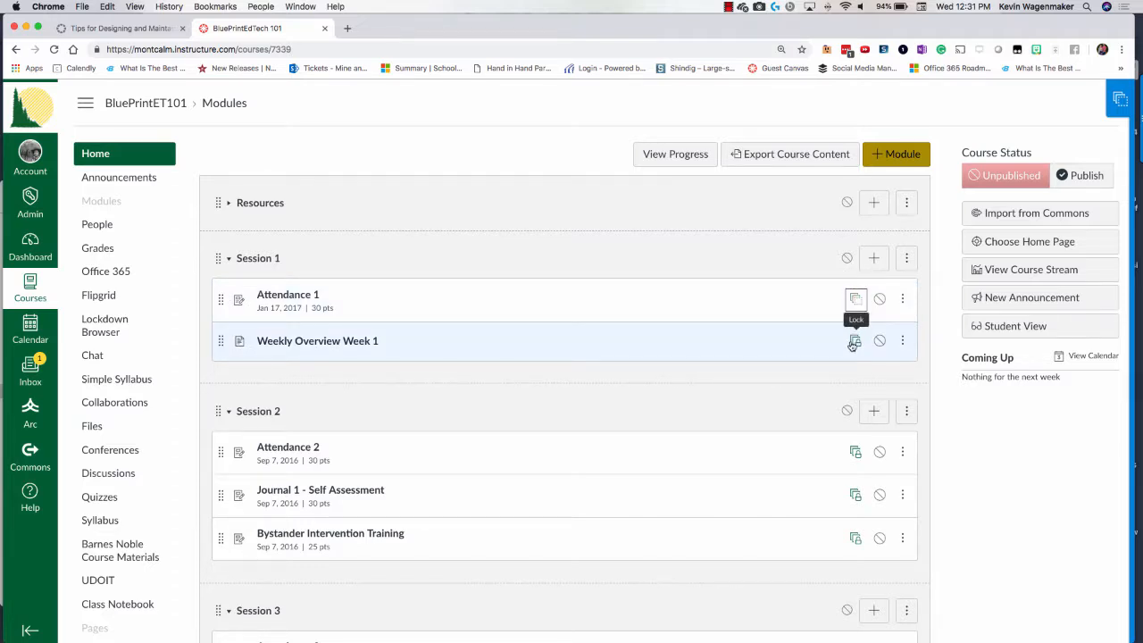
Step: Switch to Firefox, reload Edtech101 (01) to check for the synced modules, and open its Career Resources page
key("super+Tab")
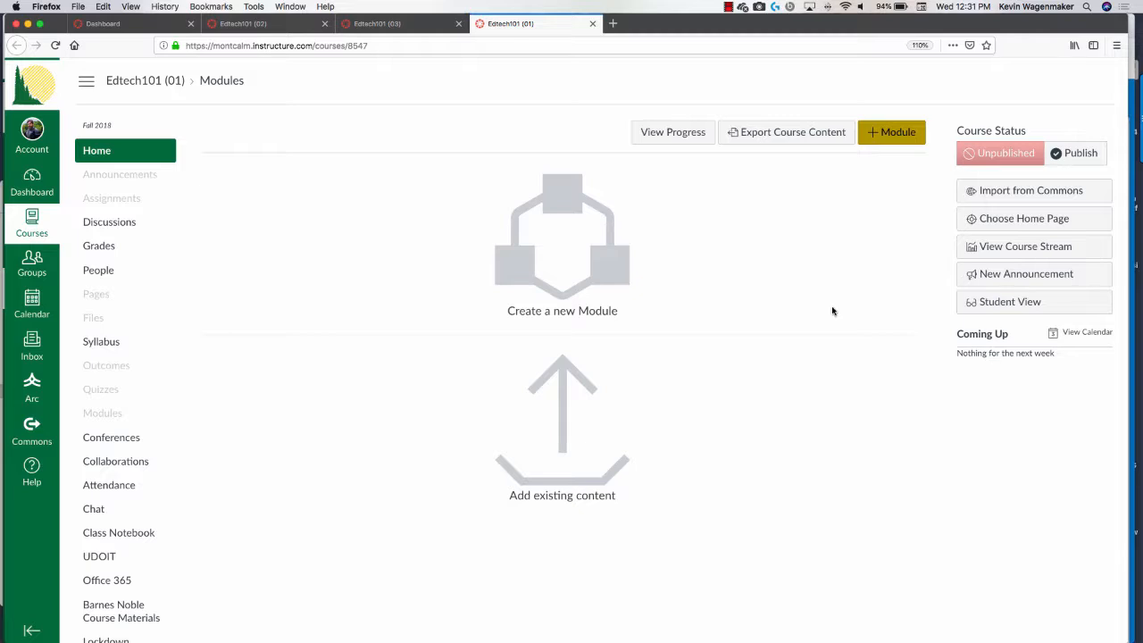
key("super+r")
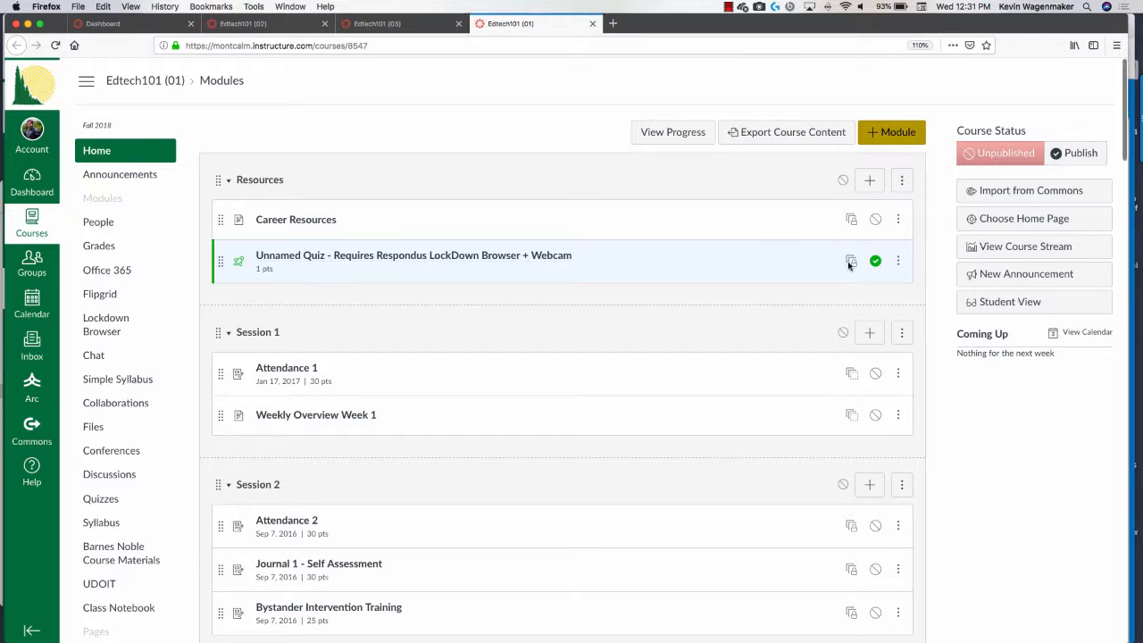
left_click(309, 222)
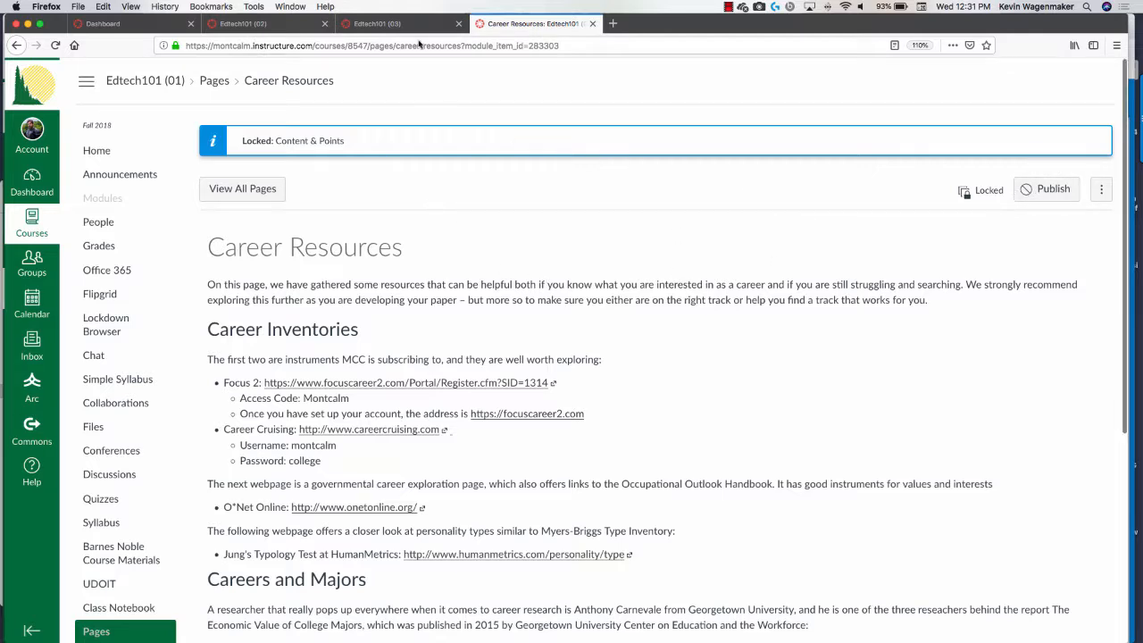
Step: Check the module pages of Edtech101 (03) and (02), and view Weekly Overview Week 1 in Edtech101 (01)
left_click(378, 23)
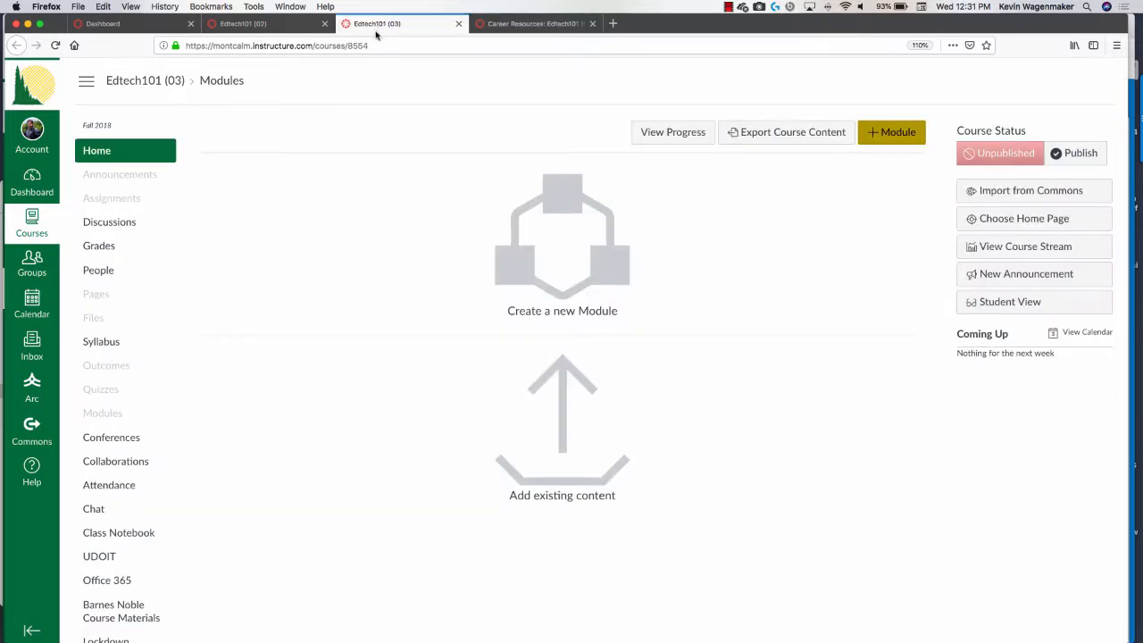
left_click(266, 24)
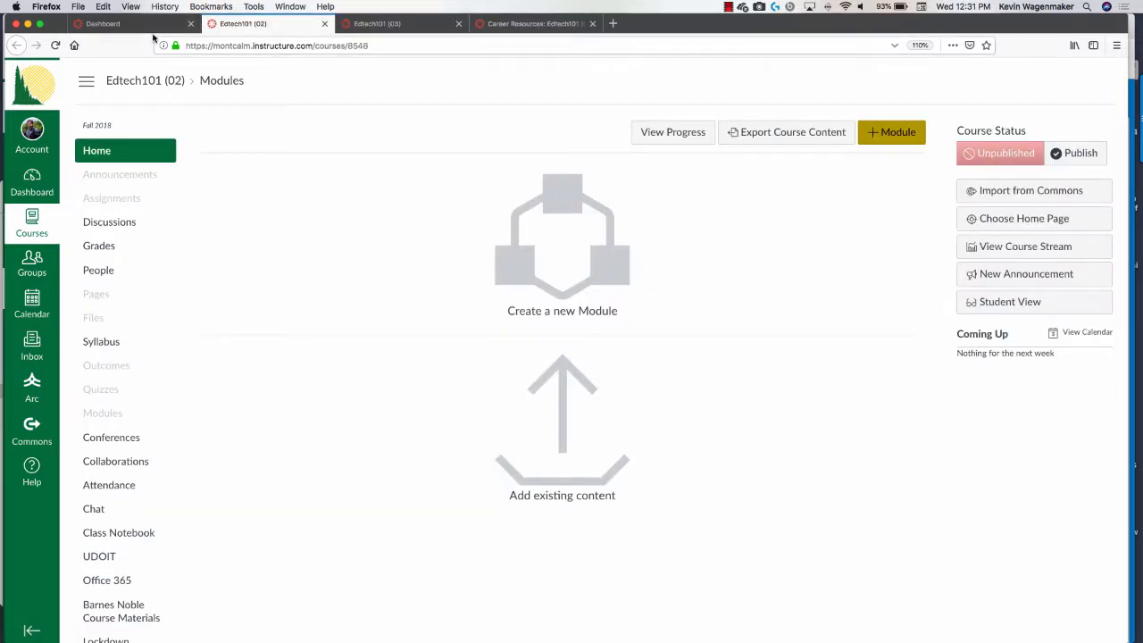
left_click(534, 23)
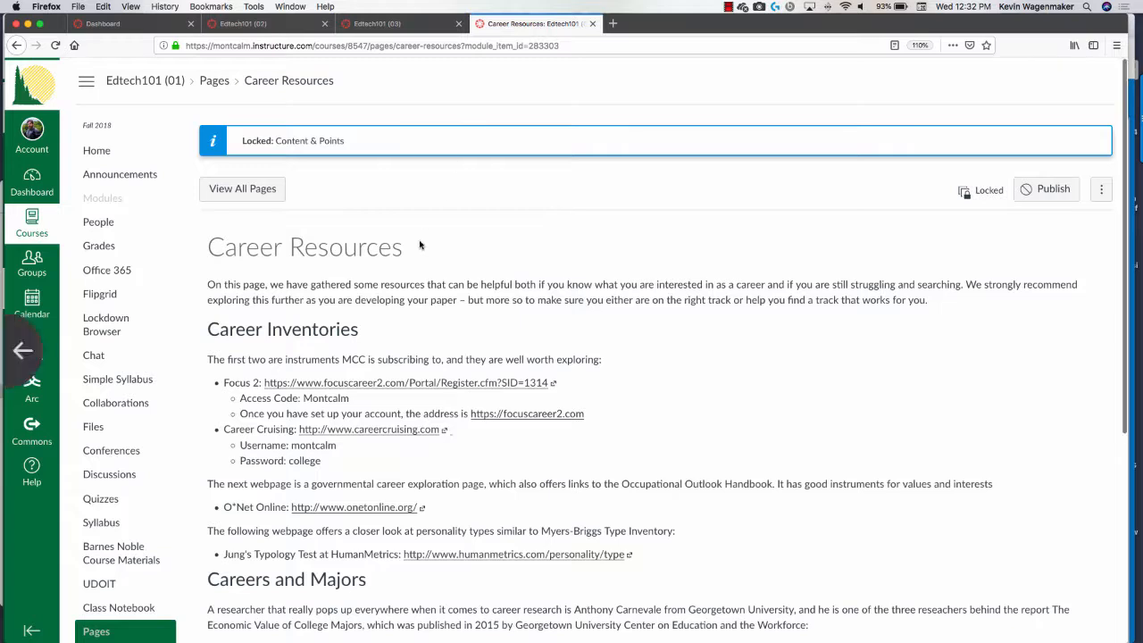
scroll(419, 244, "left", 5)
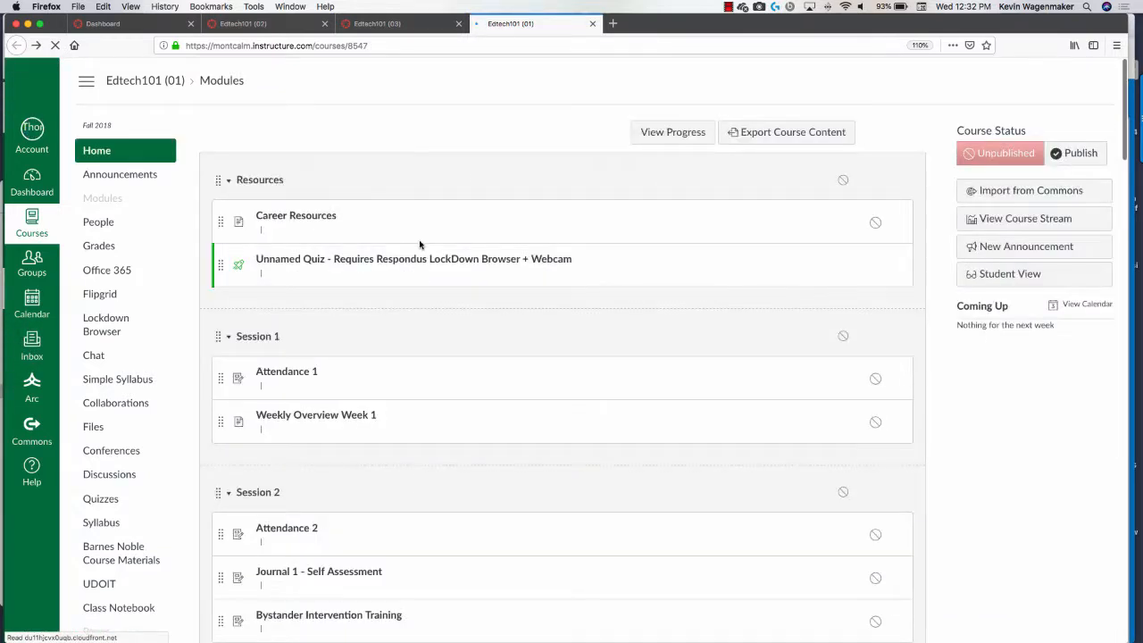
left_click(344, 416)
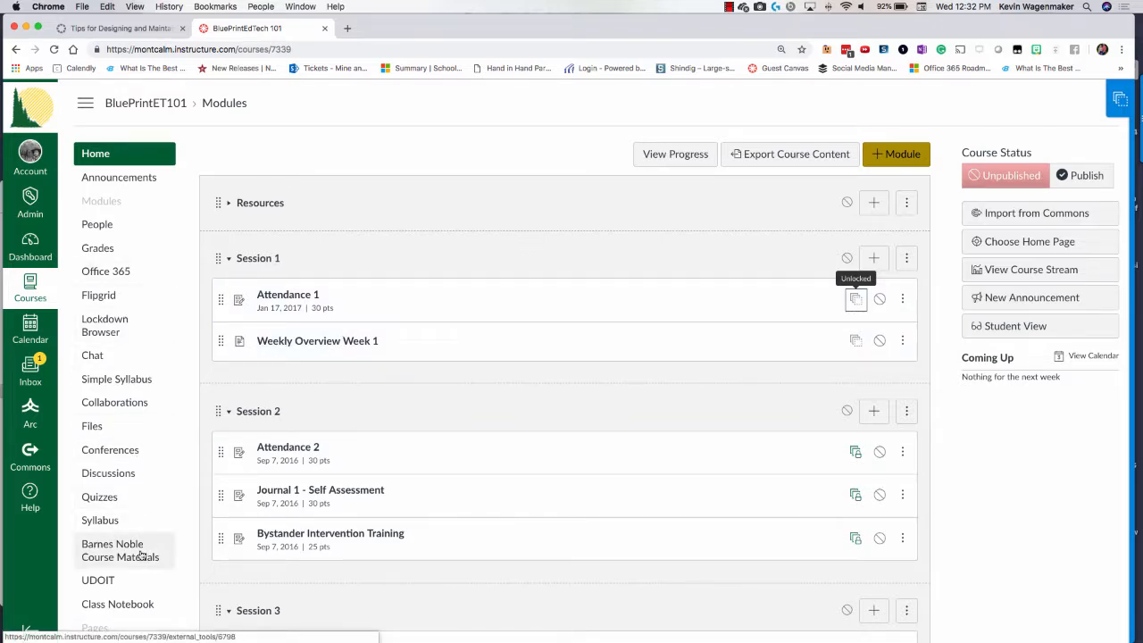
Step: Return to Chrome and open the course navigation settings of BluePrintEdTech 101
scroll(140, 585, "down", 3)
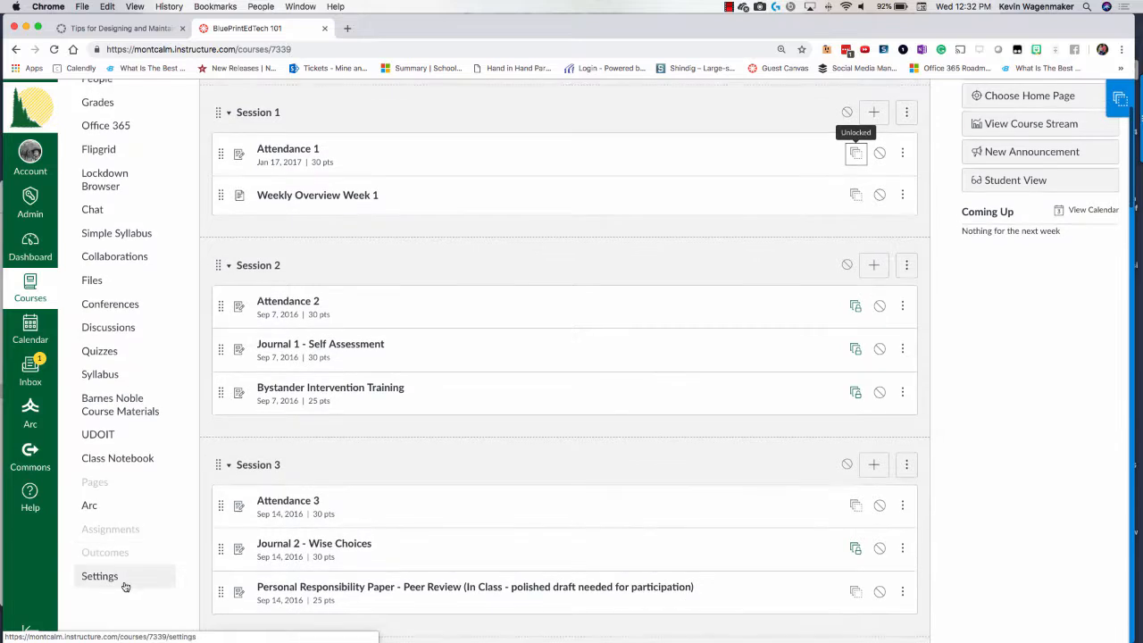
left_click(96, 596)
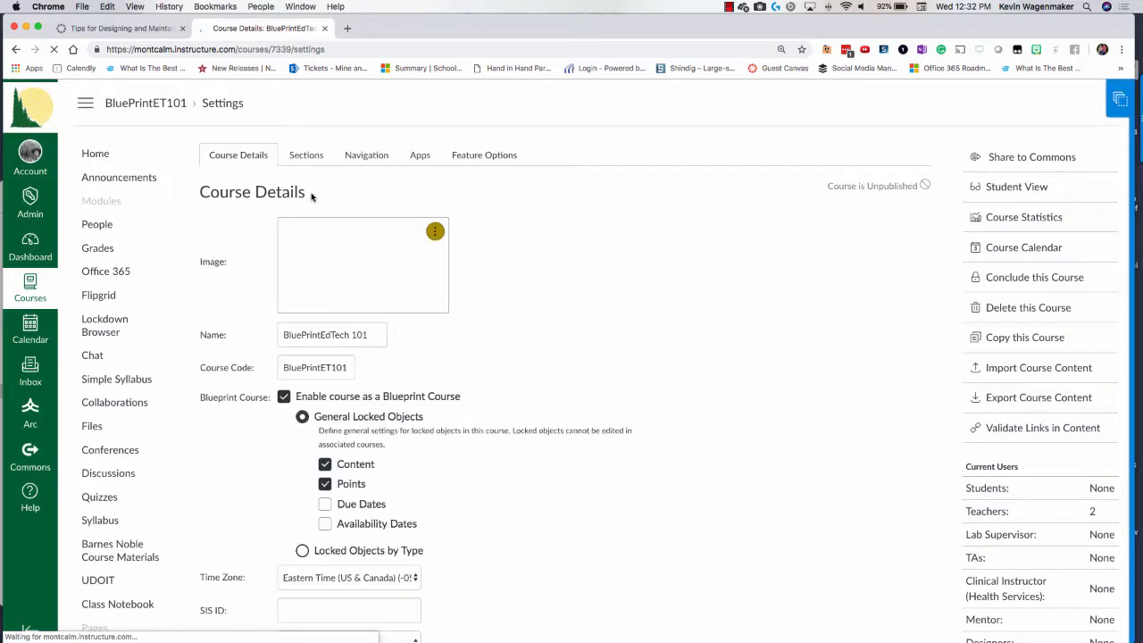
left_click(367, 156)
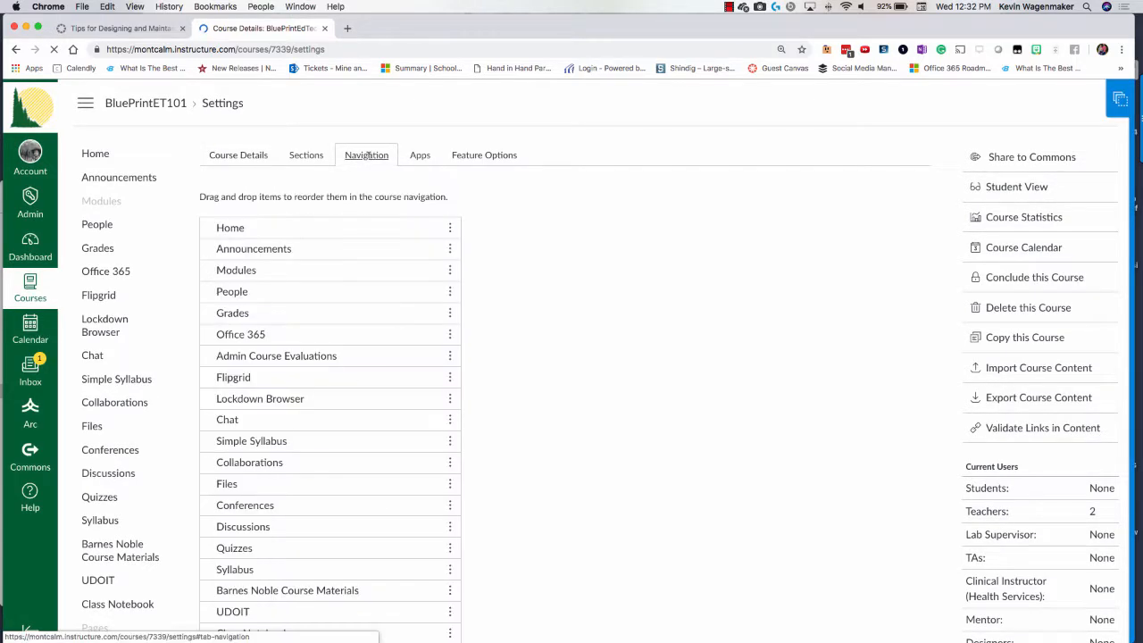
Step: Hide Flipgrid, Chat, Collaborations, Files, Conferences, Discussions, Quizzes, Syllabus, Barnes Noble Course Materials, UDOIT, Class Notebook and Arc from the student course navigation
scroll(284, 449, "down", 5)
left_click_drag(284, 450, 273, 580)
left_click_drag(241, 435, 244, 451)
left_click_drag(247, 410, 244, 472)
left_click_drag(253, 368, 256, 428)
left_click_drag(250, 345, 247, 386)
left_click_drag(247, 301, 246, 348)
left_click_drag(238, 270, 237, 347)
left_click_drag(240, 237, 240, 293)
left_click_drag(227, 197, 229, 299)
left_click_drag(234, 154, 289, 305)
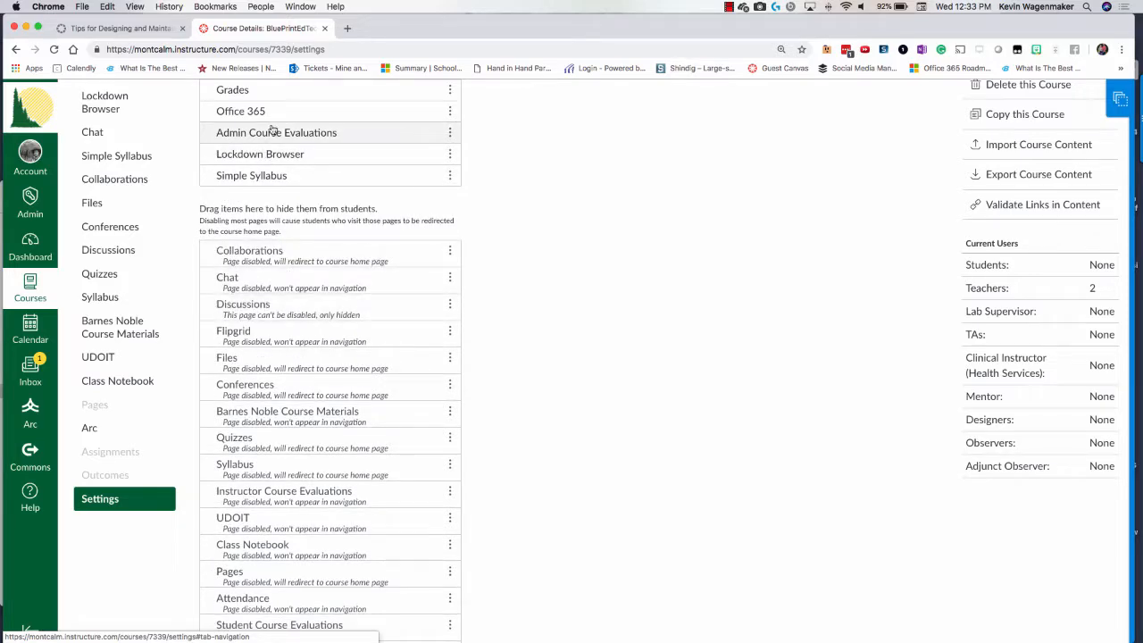
Step: Hide Admin Course Evaluations from the student navigation and save the blueprint's navigation settings
left_click_drag(273, 133, 276, 273)
scroll(278, 273, "down", 5)
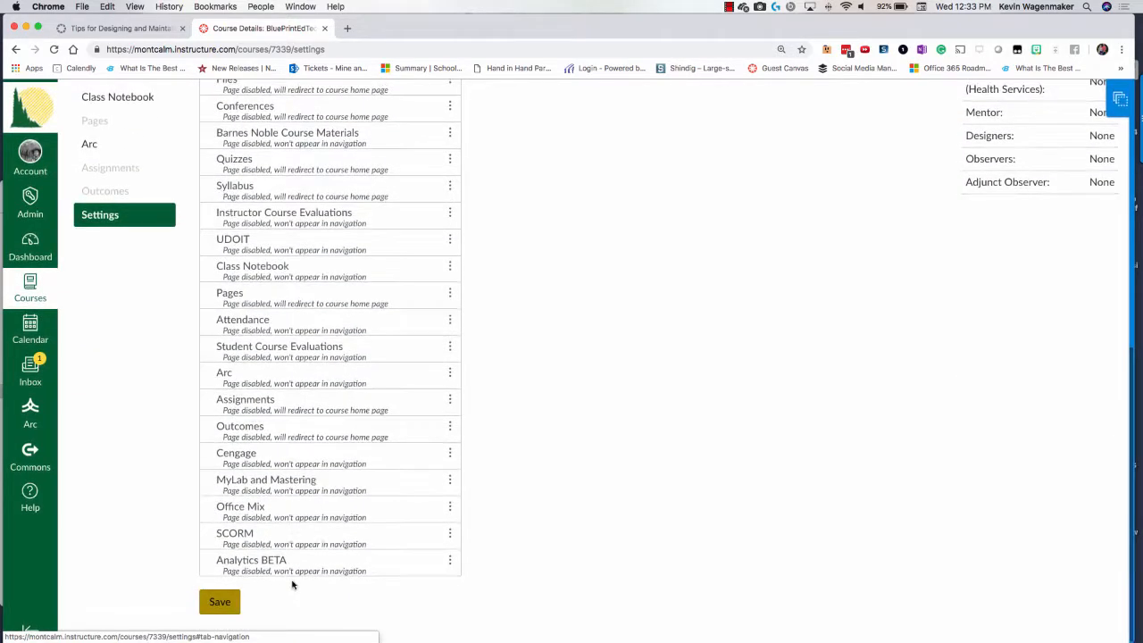
left_click(237, 607)
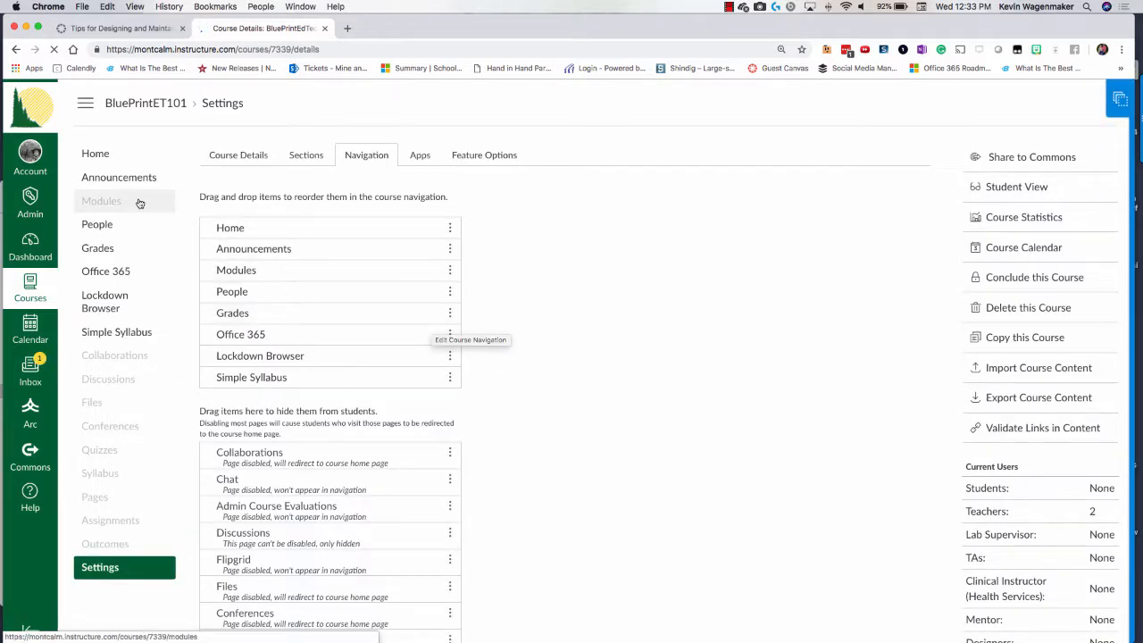
Step: From the course home page, sync the blueprint's changes to the associated courses with Include Course Settings enabled
left_click(156, 153)
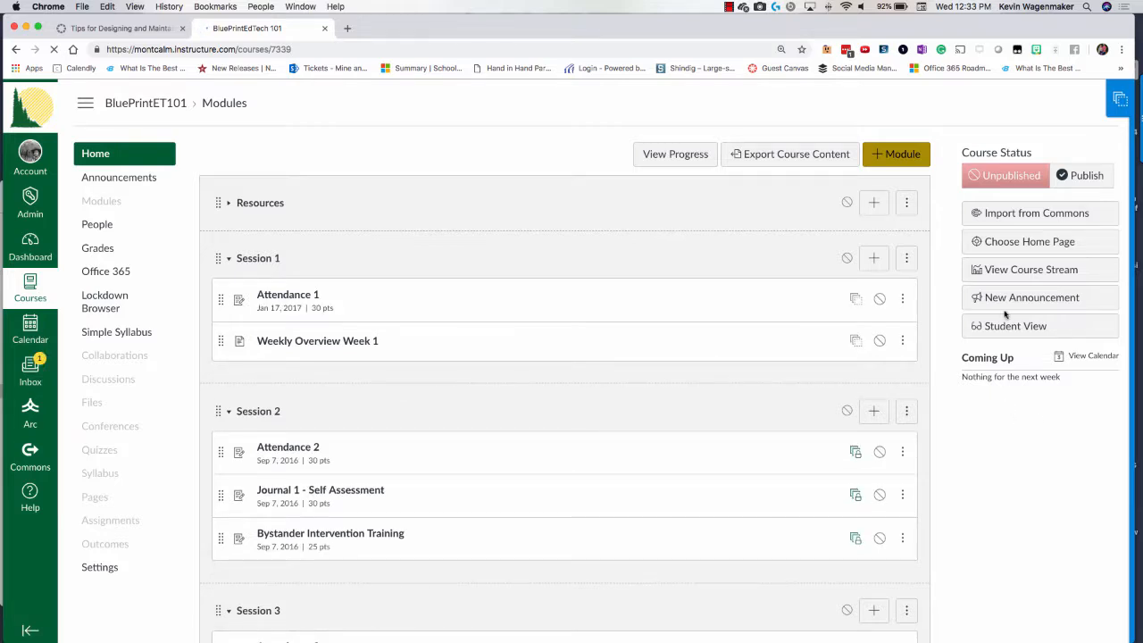
scroll(1017, 294, "down", 3)
scroll(1041, 258, "up", 3)
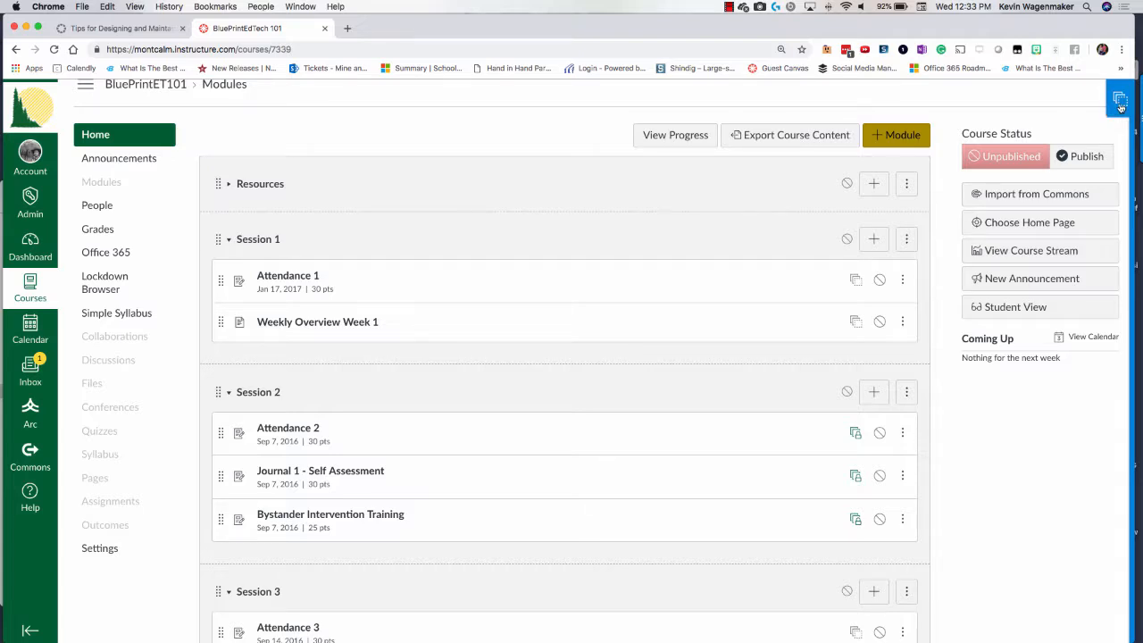
left_click(1120, 104)
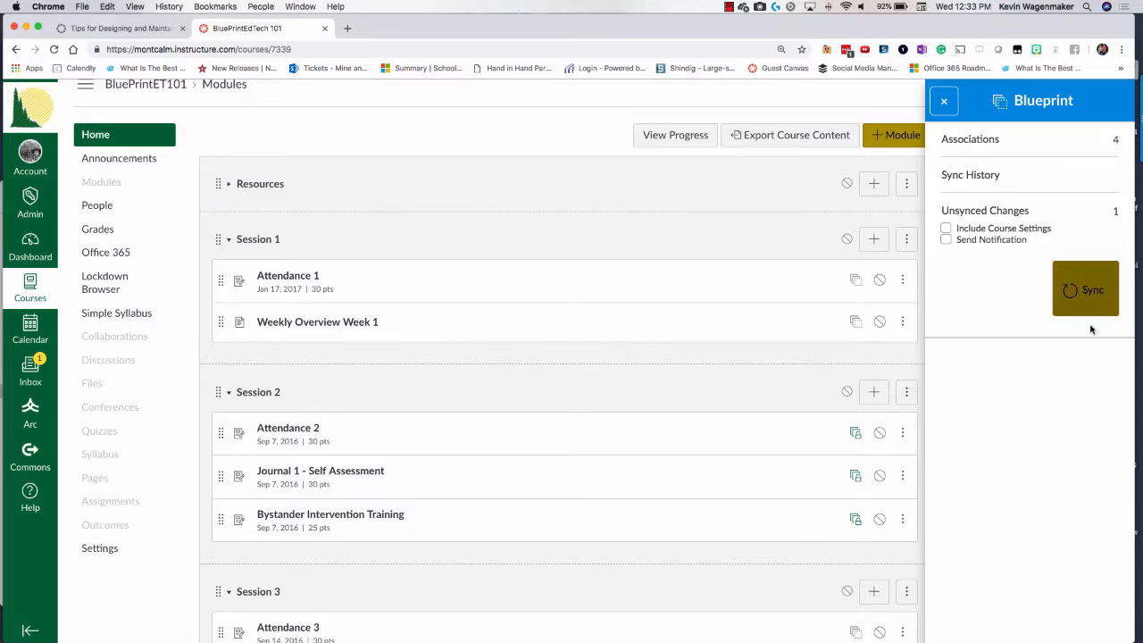
left_click(945, 229)
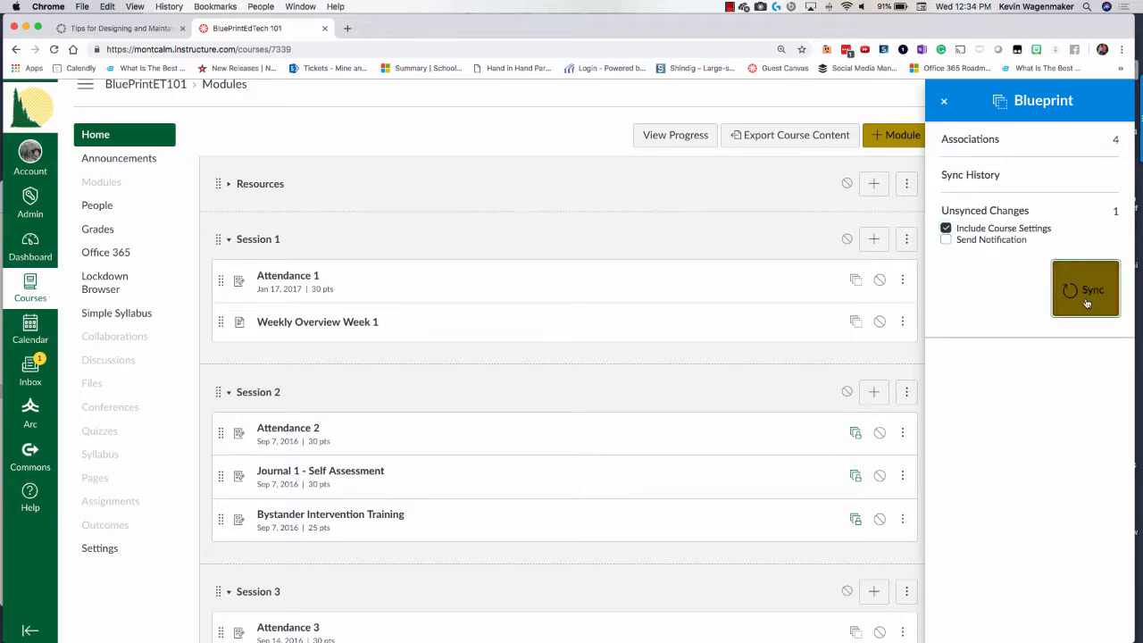
left_click(1086, 302)
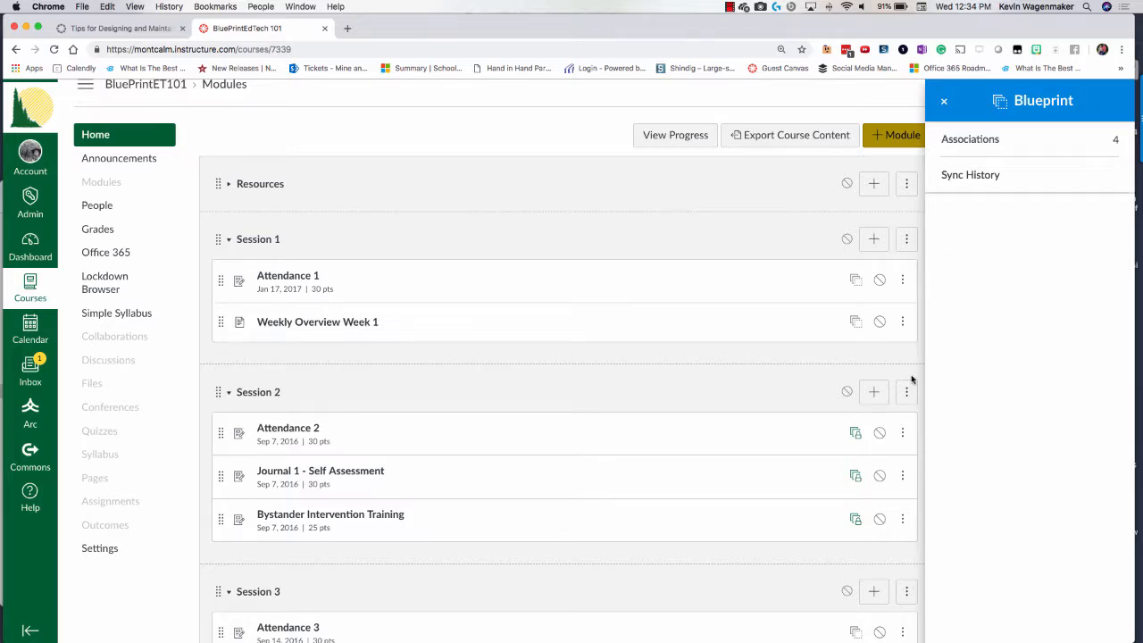
Step: Switch to Firefox, check the navigation on the Edtech101 (01) home page, and open its Attendance 1 assignment
key("super+Tab")
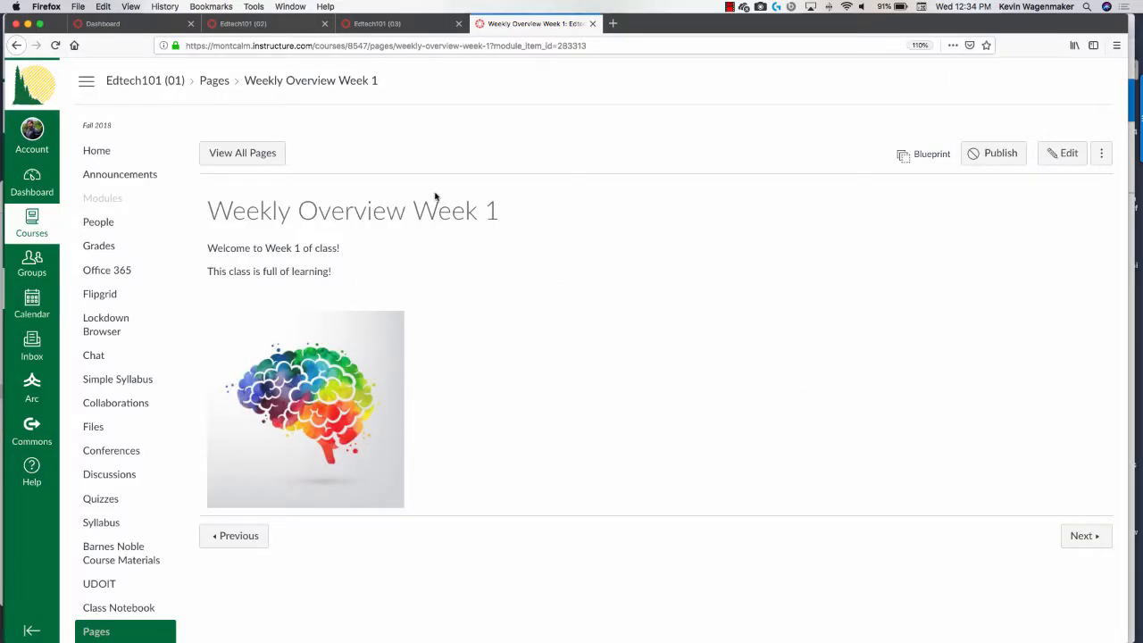
left_click(117, 151)
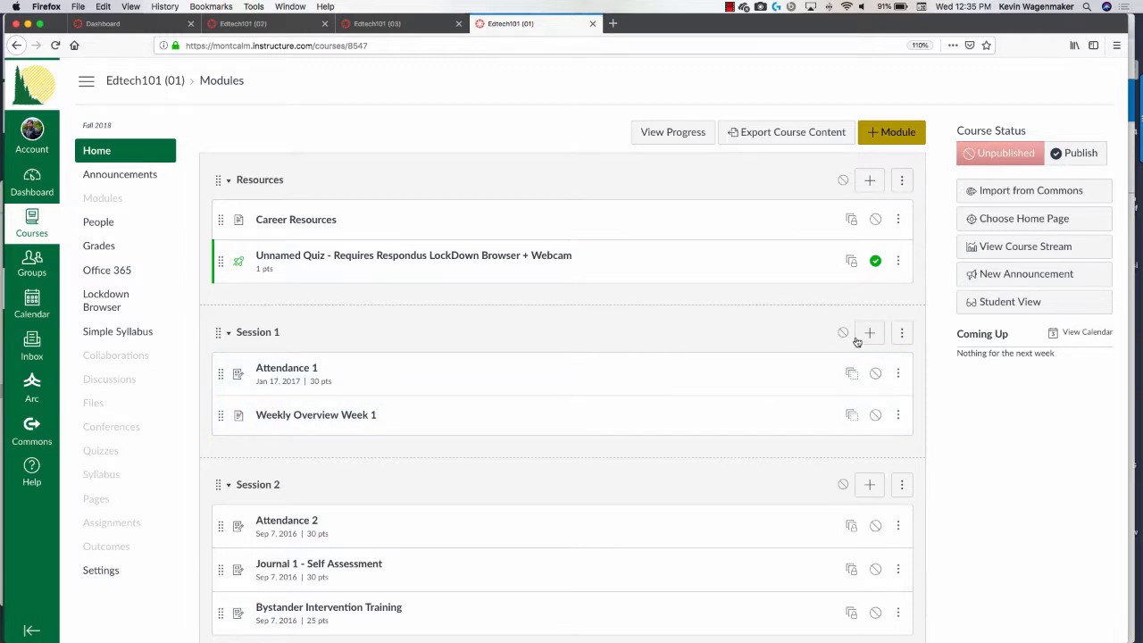
left_click(305, 373)
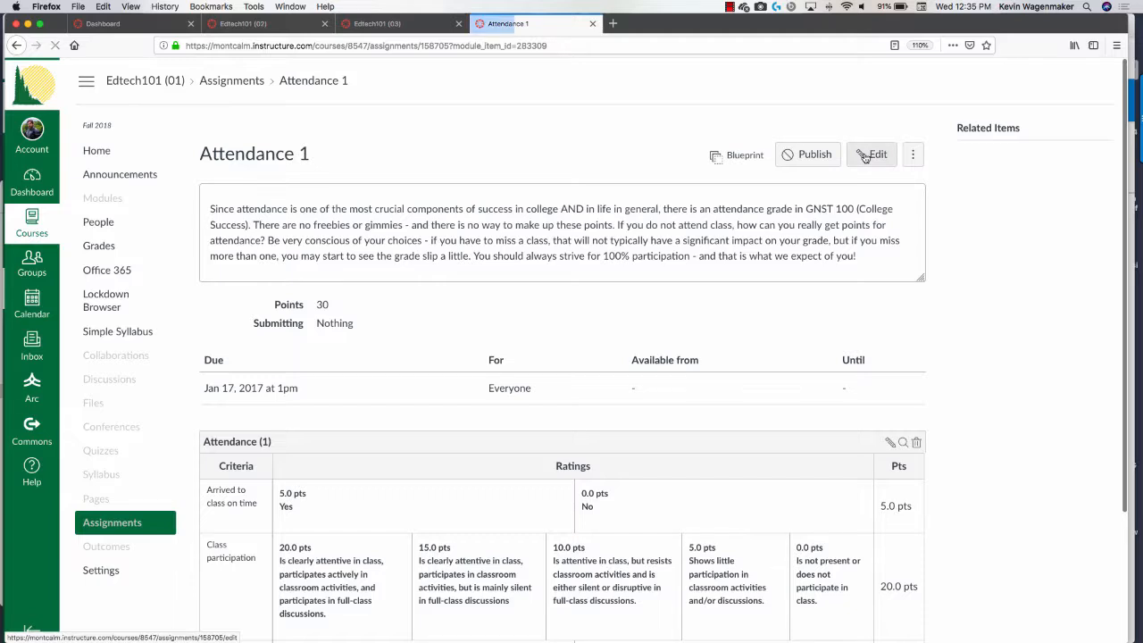
Step: Return to Chrome and edit the blueprint's Attendance 1 assignment, setting its points to 20
key("super+Tab")
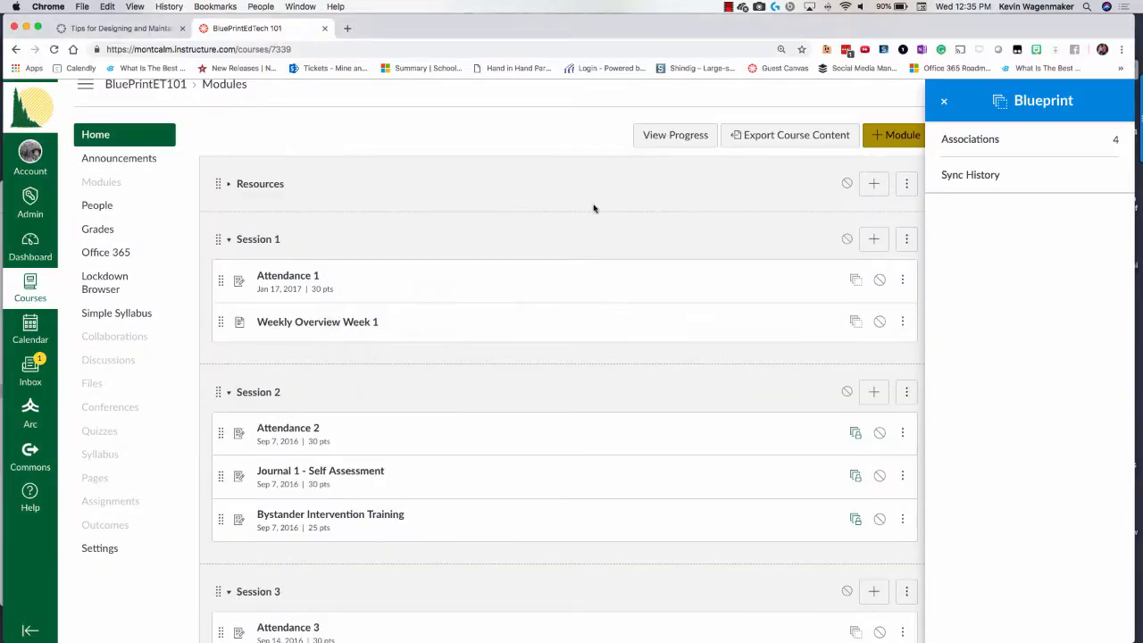
left_click(286, 277)
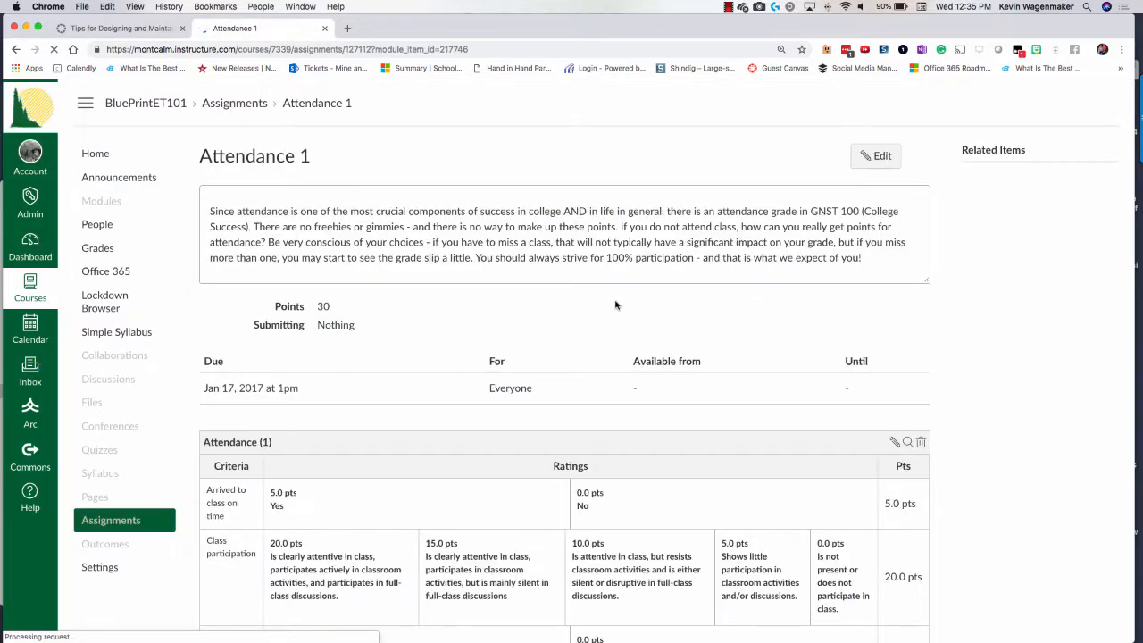
left_click(876, 176)
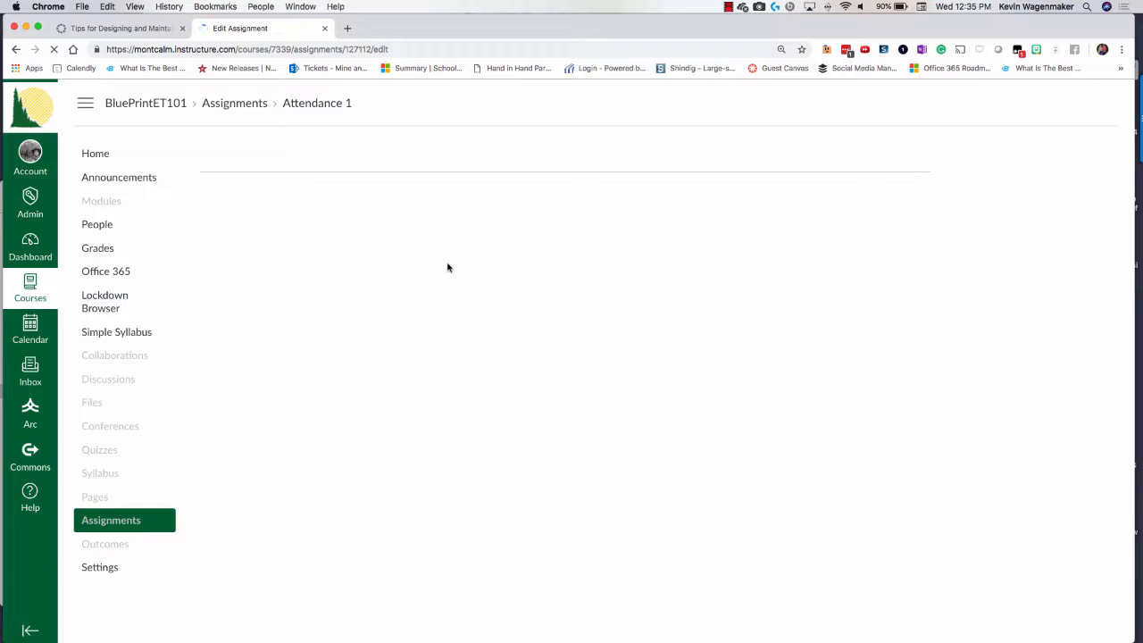
double_click(324, 281)
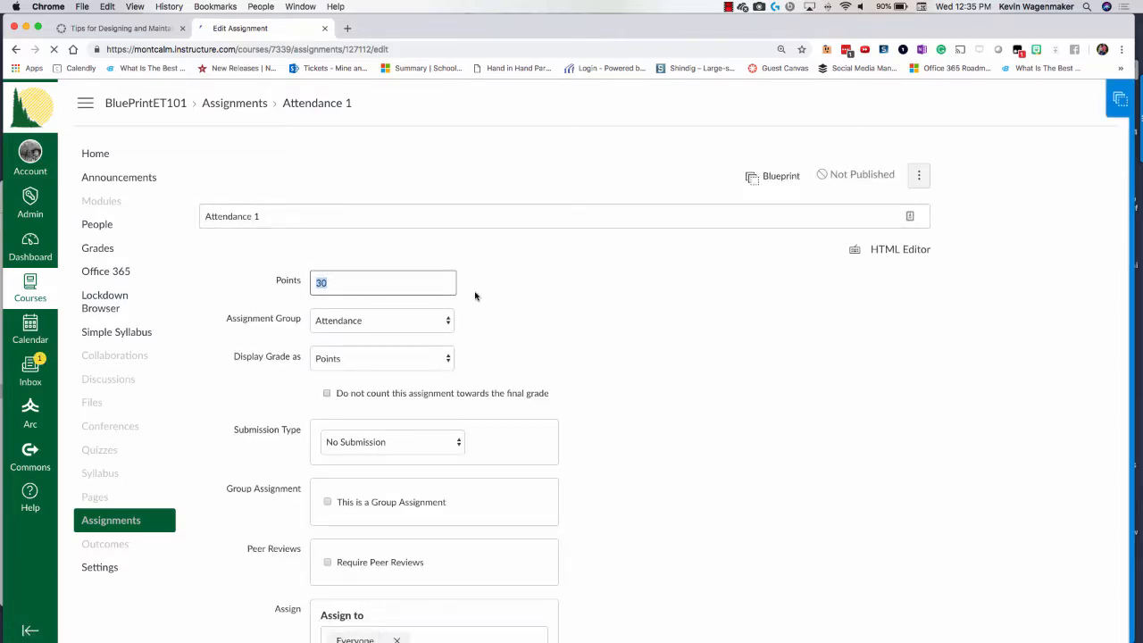
type("20")
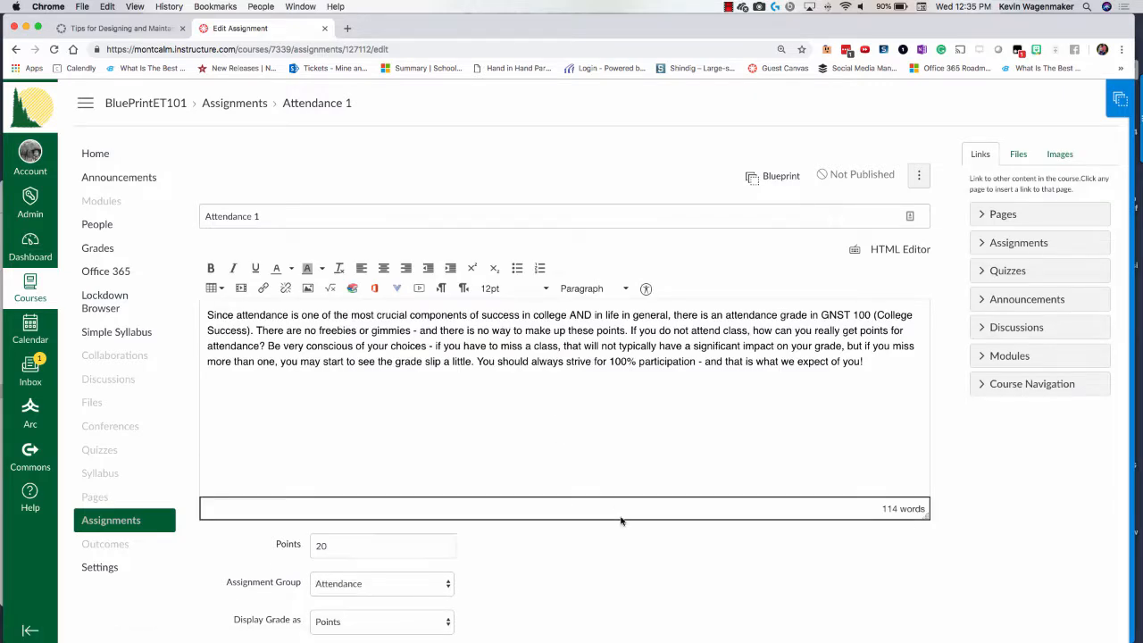
Step: Save the edited Attendance 1 assignment in the blueprint course
scroll(620, 520, "down", 10)
left_click(892, 586)
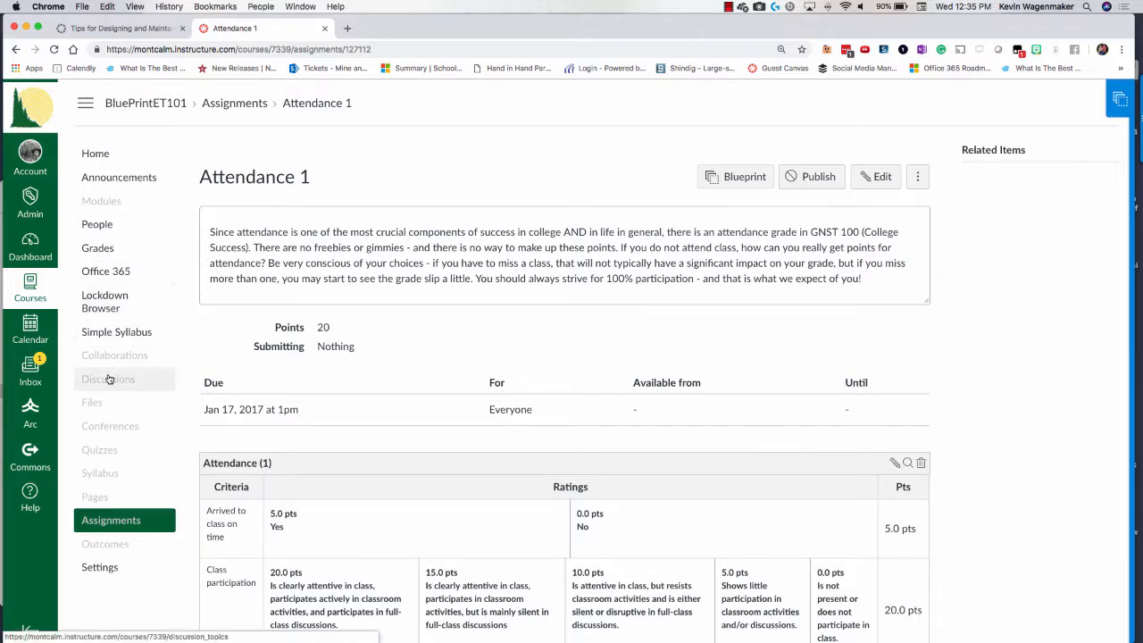
Step: Open the blueprint's Modules page and reorder the modules so that Session 2 sits above Session 1
left_click(103, 210)
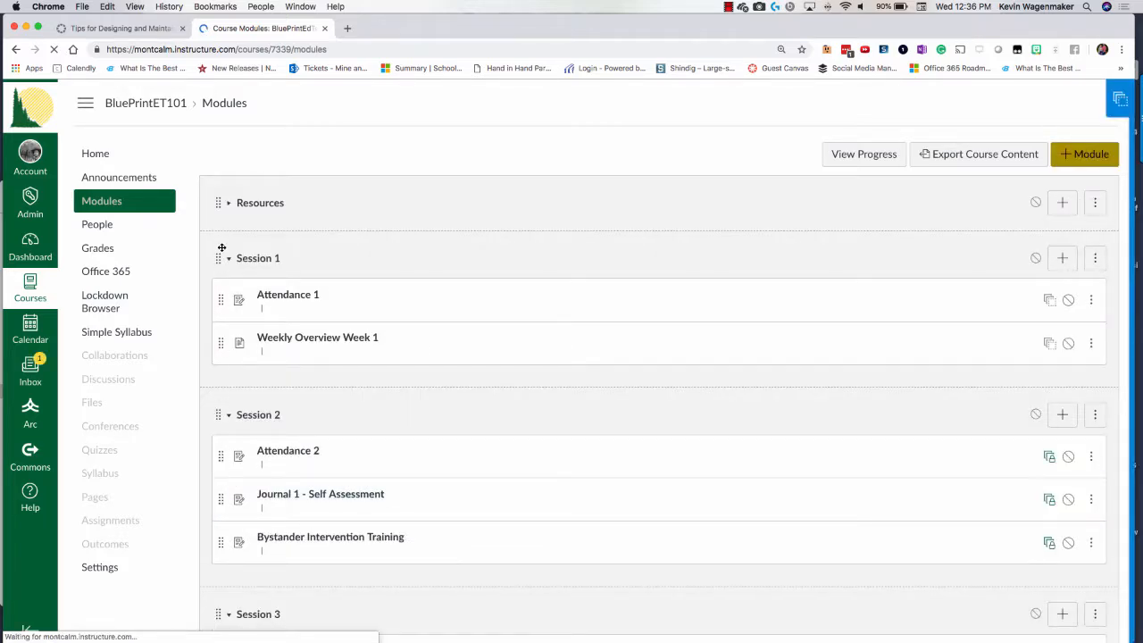
left_click_drag(217, 234, 225, 387)
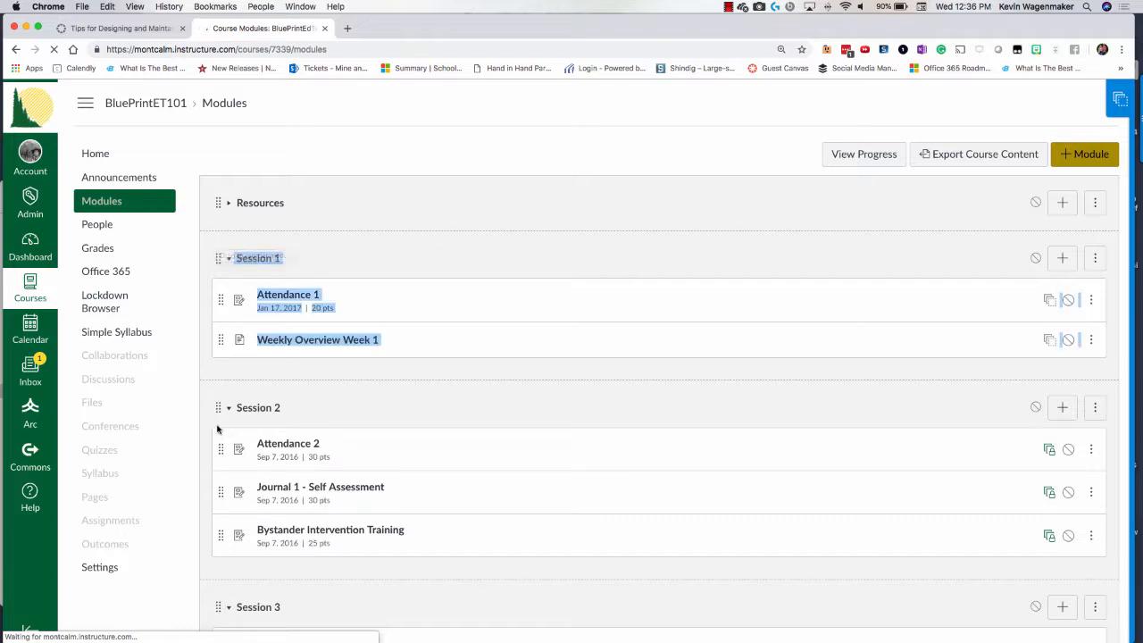
scroll(216, 410, "down", 3)
left_click_drag(216, 370, 226, 202)
scroll(217, 372, "up", 2)
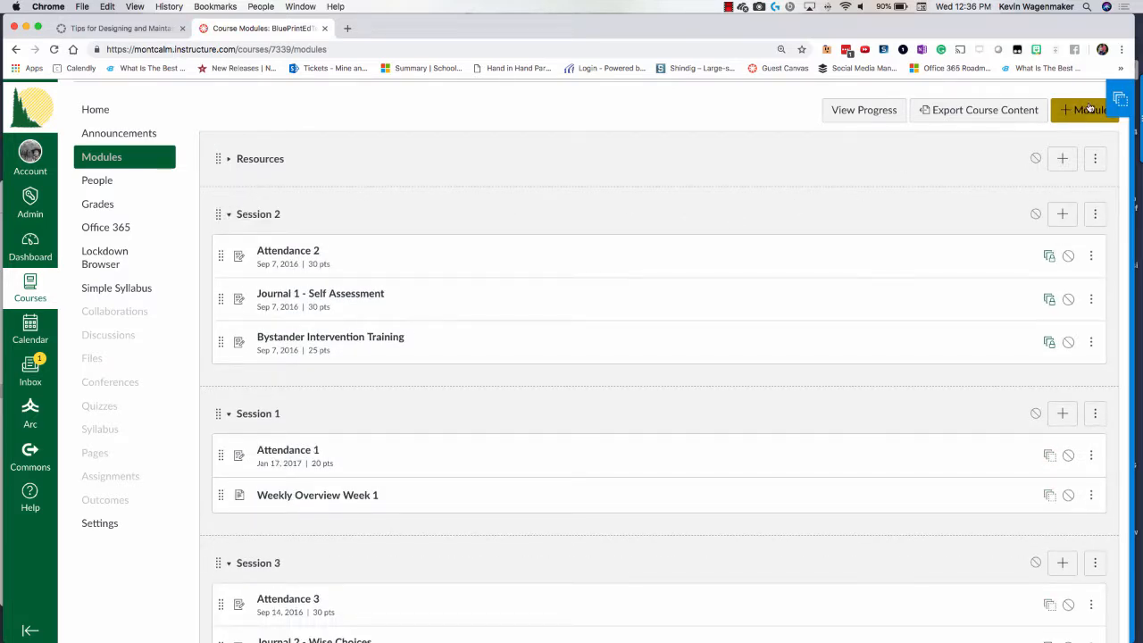
Step: Sync the blueprint's unsynced changes to the associated courses without including course settings or sending a notification
left_click(1116, 106)
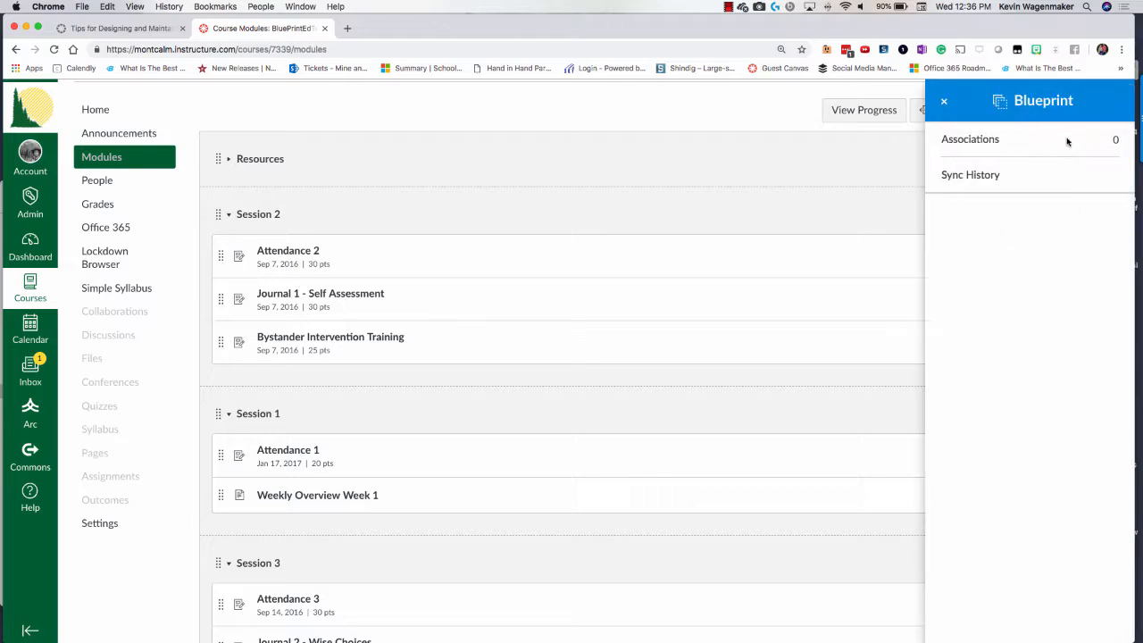
left_click(1084, 289)
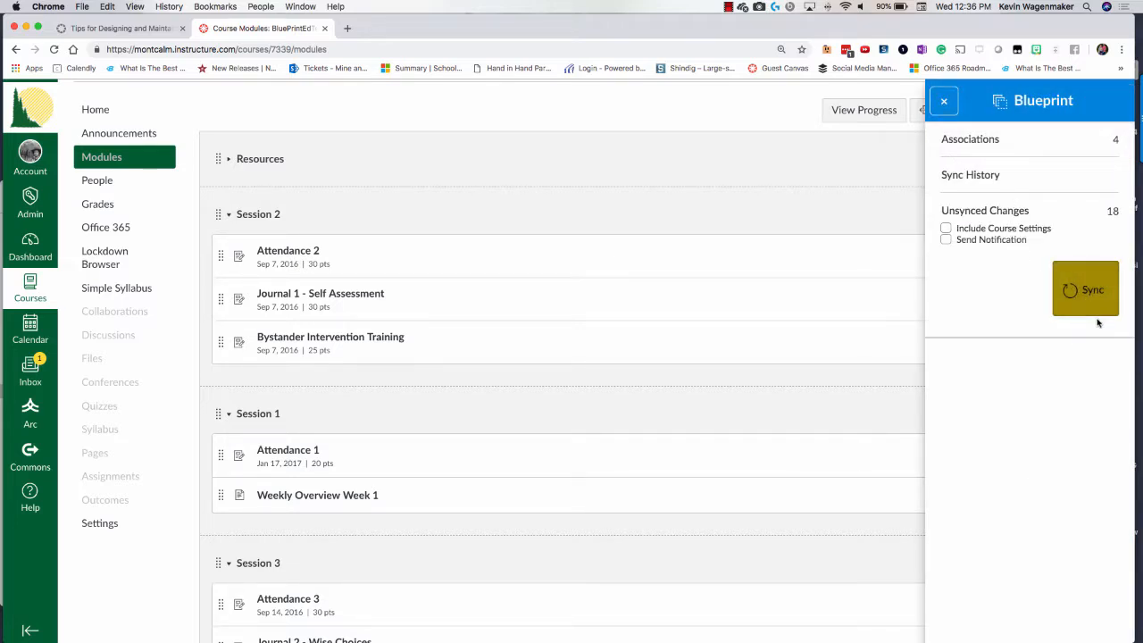
left_click(1092, 301)
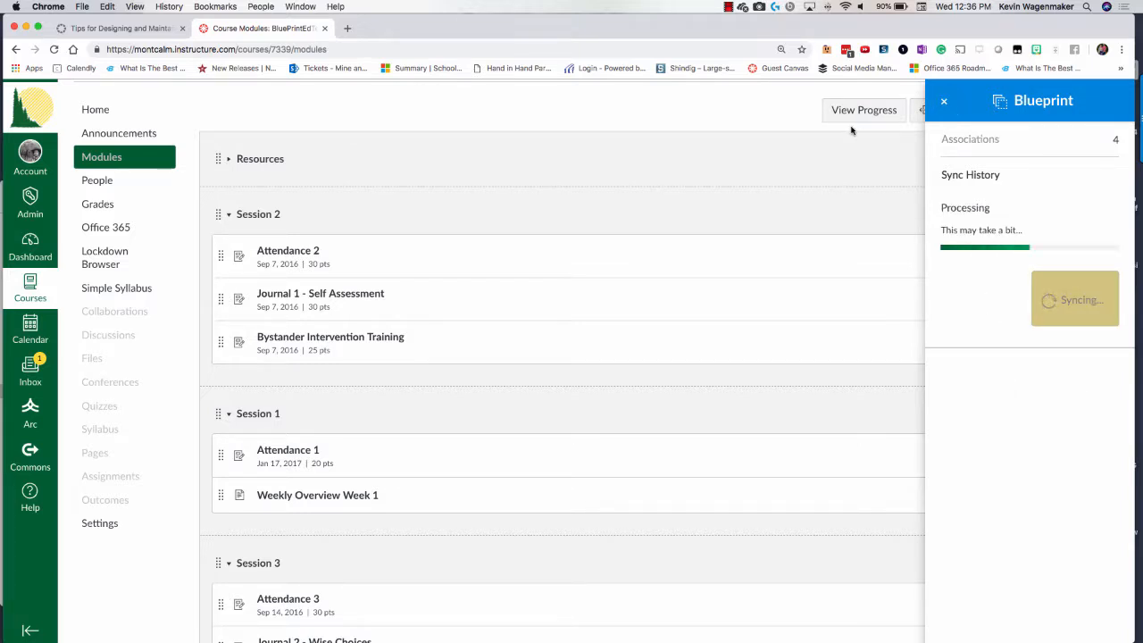
Step: Switch to Firefox and reload the Edtech101 (03) home page to check for synced content
key("super+Tab")
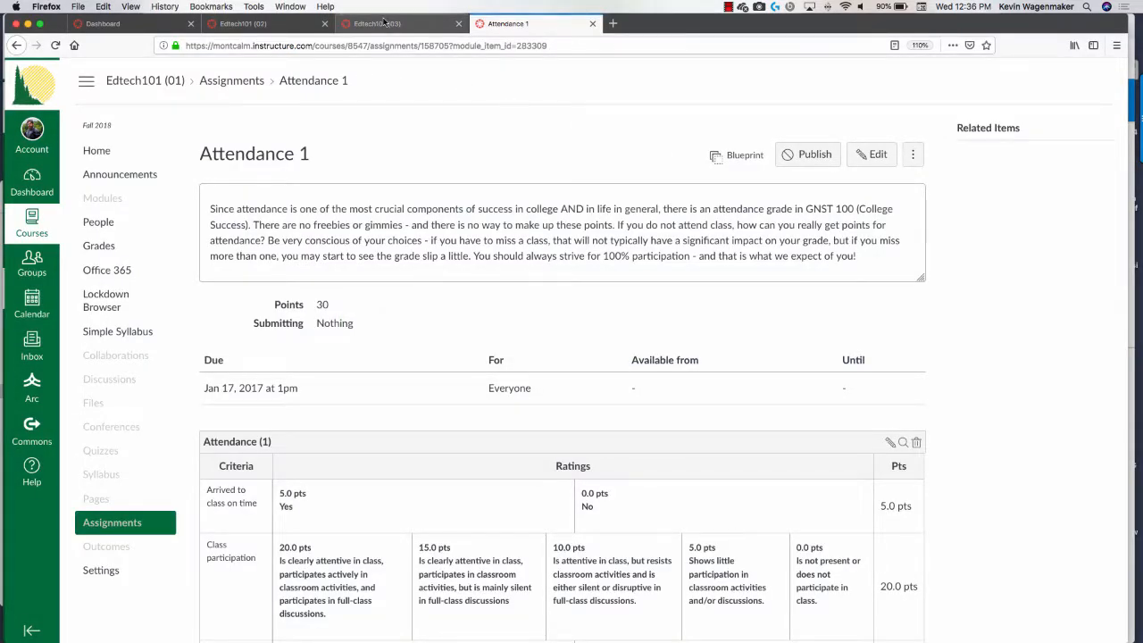
left_click(384, 22)
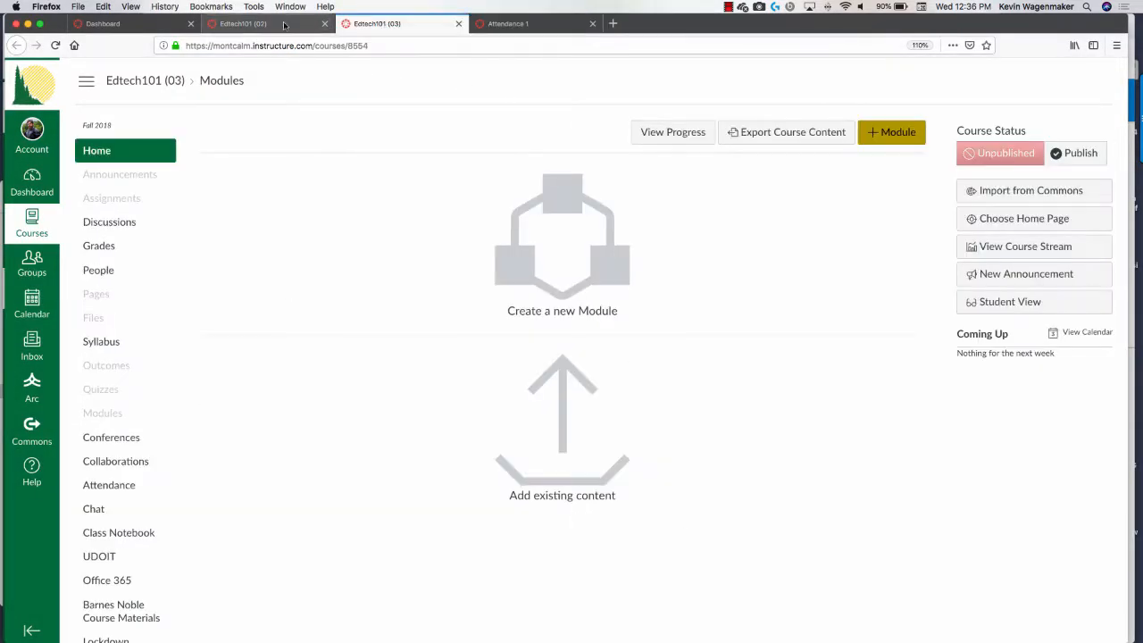
left_click(55, 44)
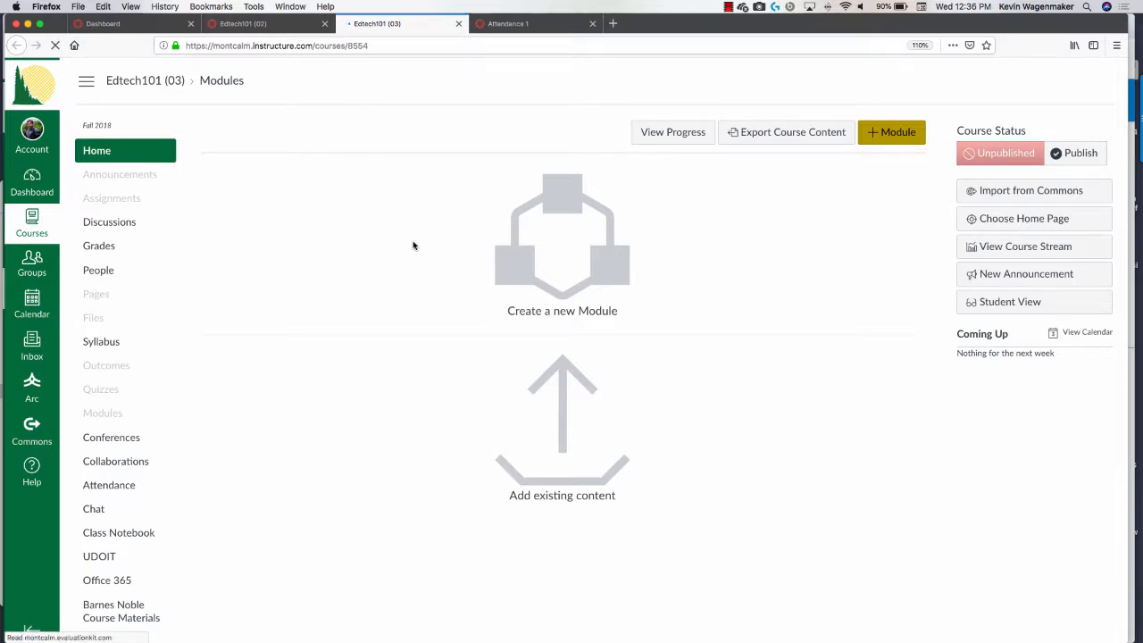
Step: Reload the Attendance 1 assignment in Edtech101 (01) to check its points, and go to that course's home page
left_click(534, 25)
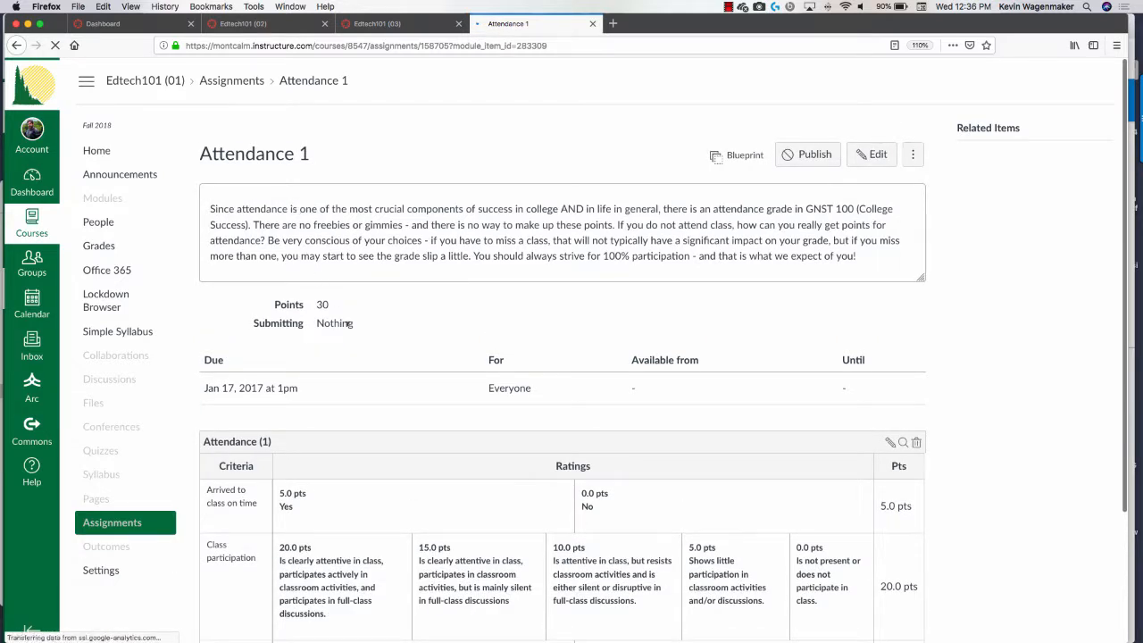
left_click(56, 45)
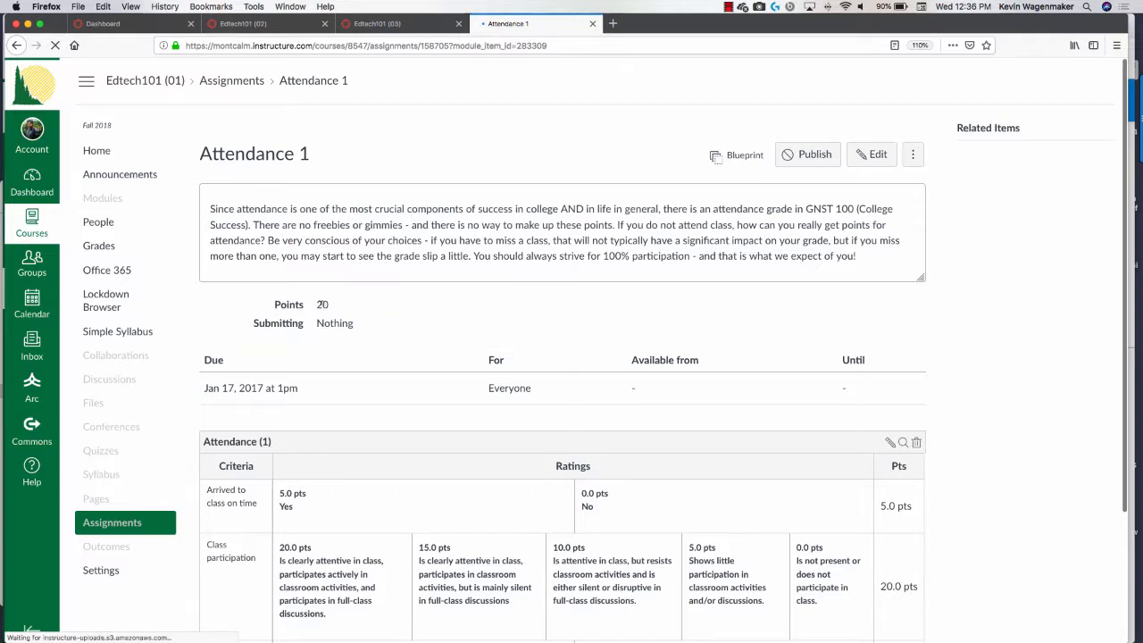
left_click(98, 153)
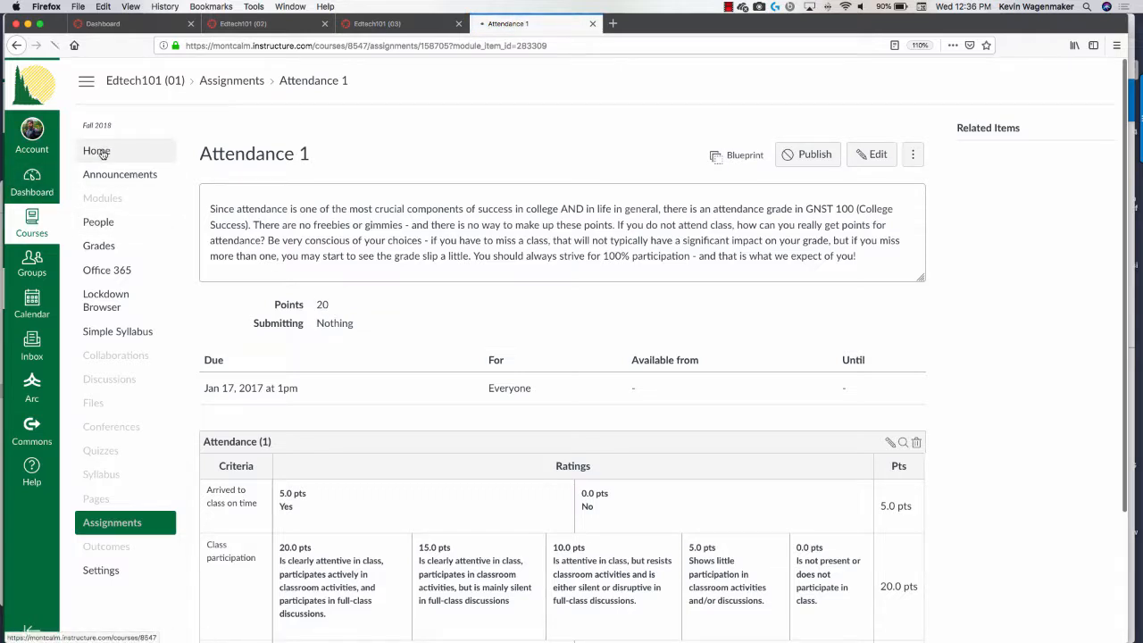